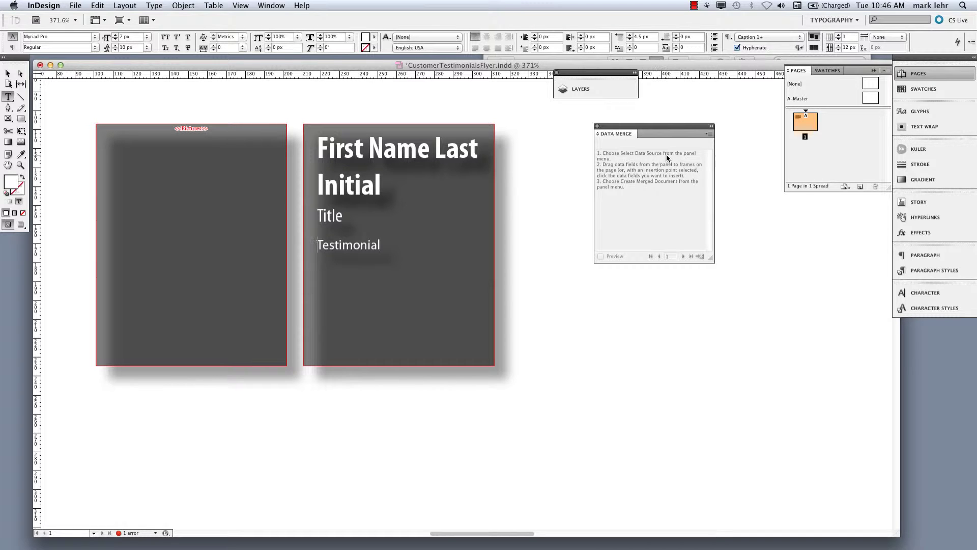
Step: Load CustomerTestimonials.txt as the Data Merge source through Select Data Source
left_click(708, 136)
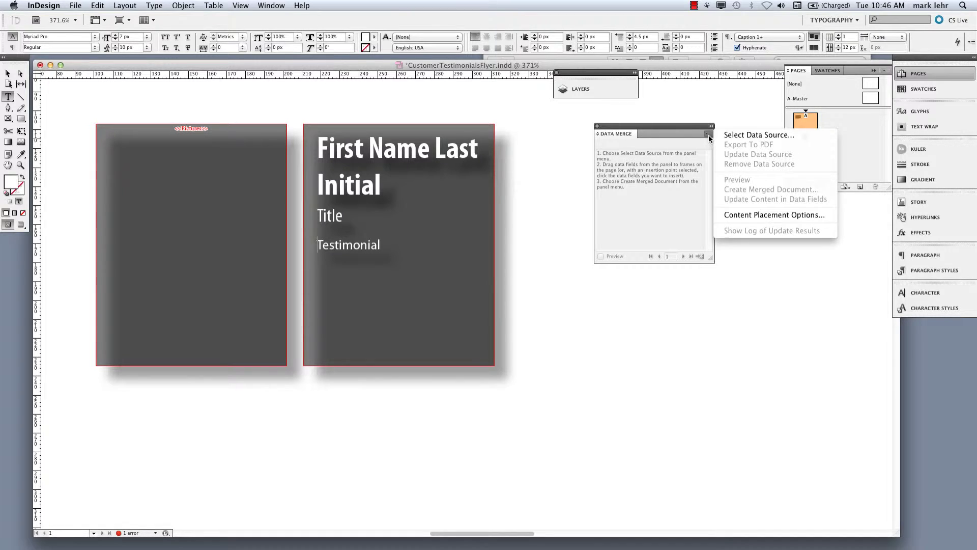
left_click(742, 135)
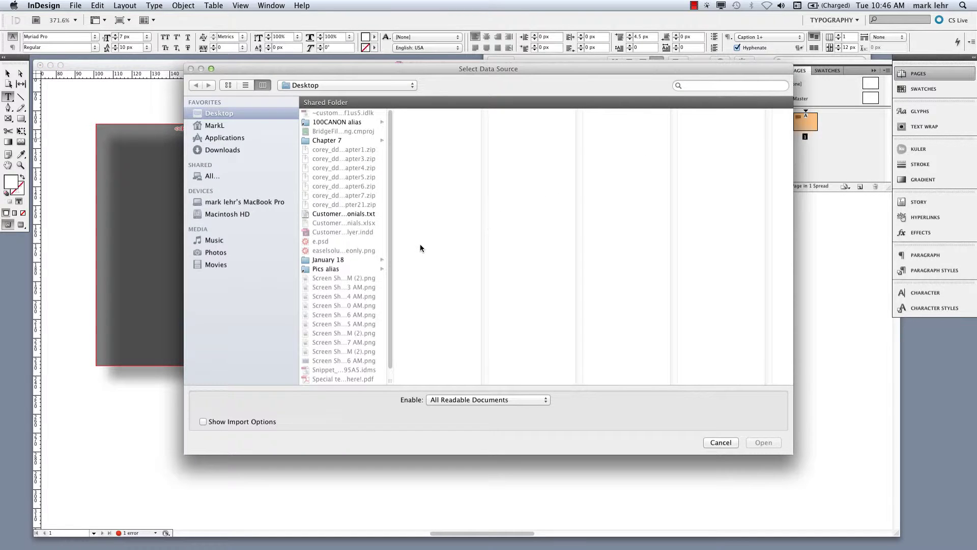
left_click(348, 214)
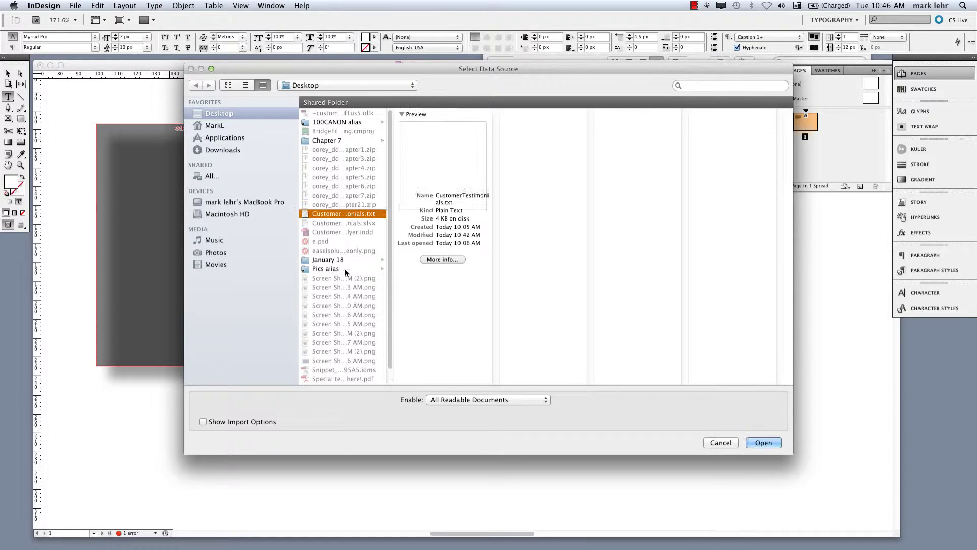
left_click_drag(389, 381, 432, 381)
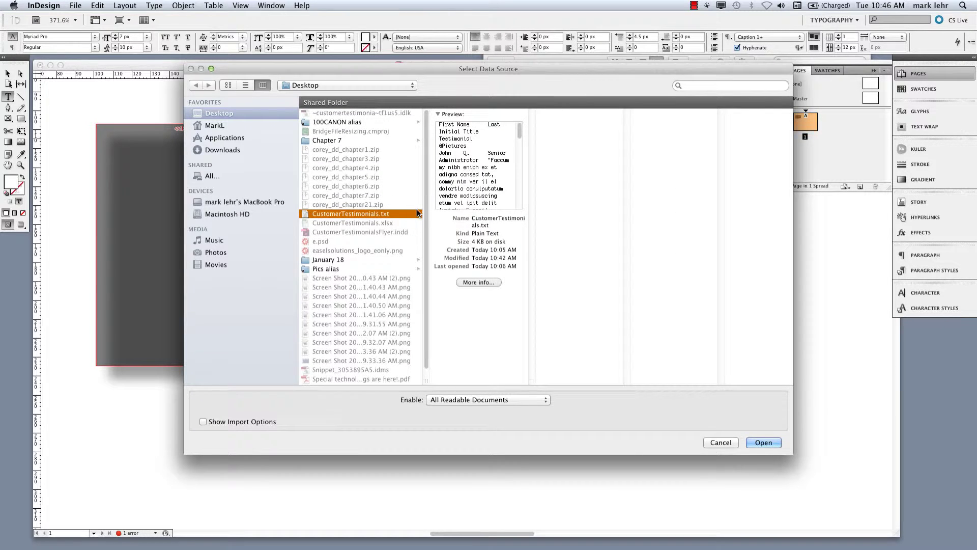
left_click(762, 442)
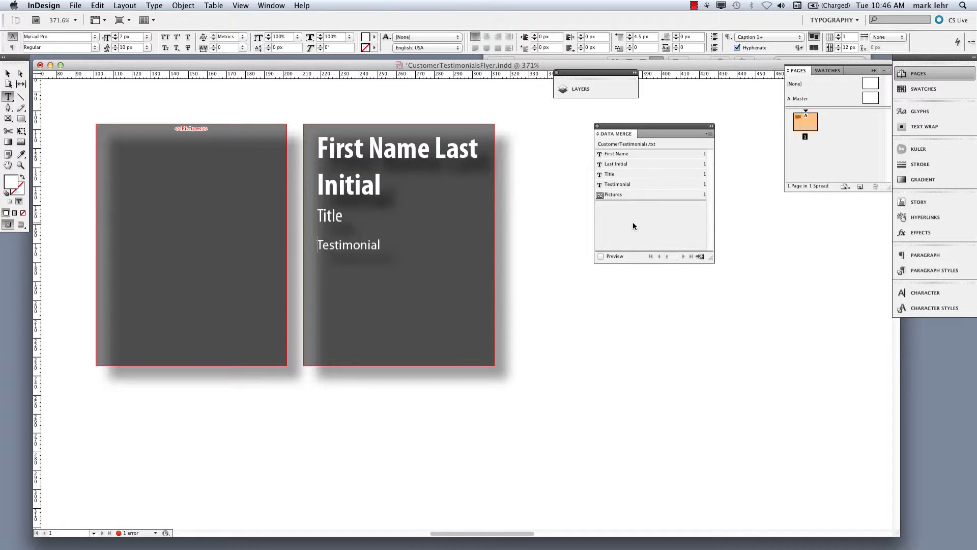
left_click(627, 153)
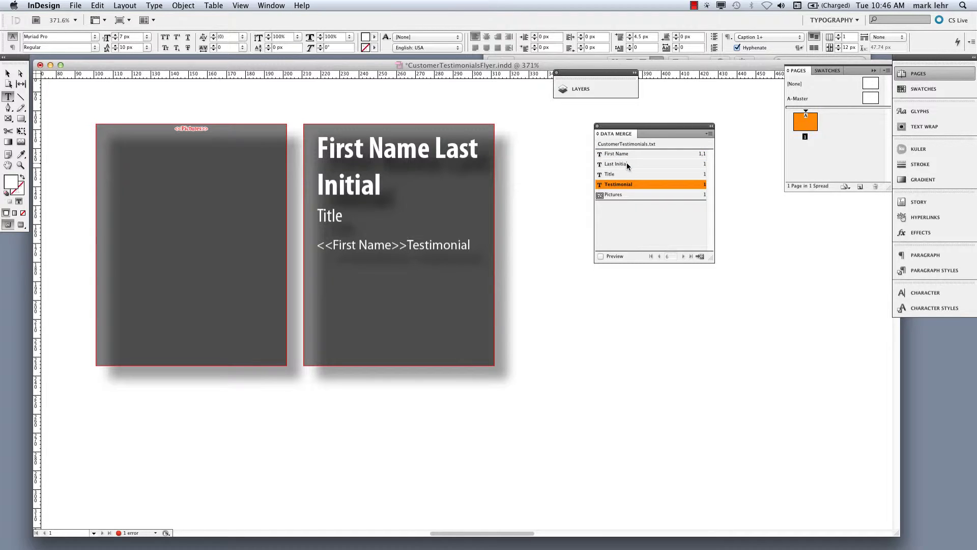
key("super+z")
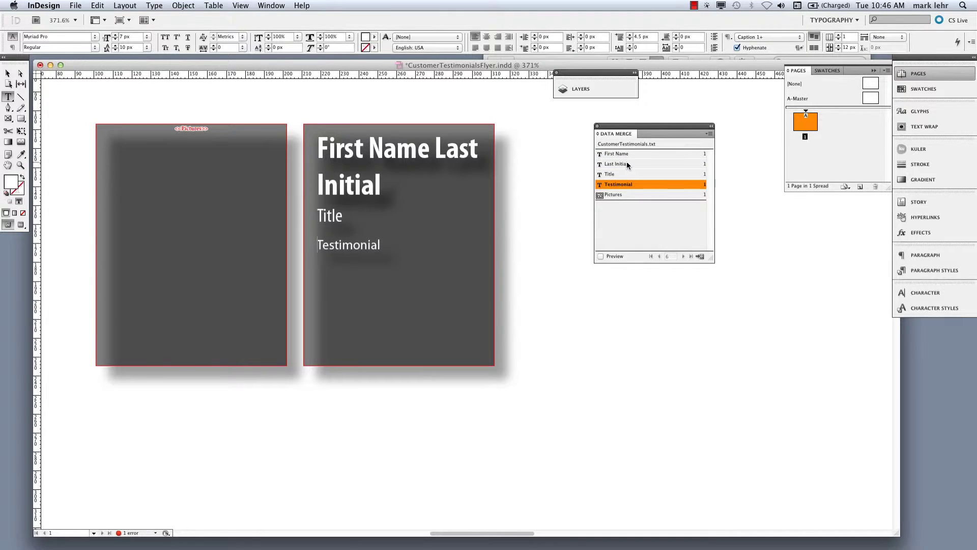
left_click(636, 218)
left_click(557, 222)
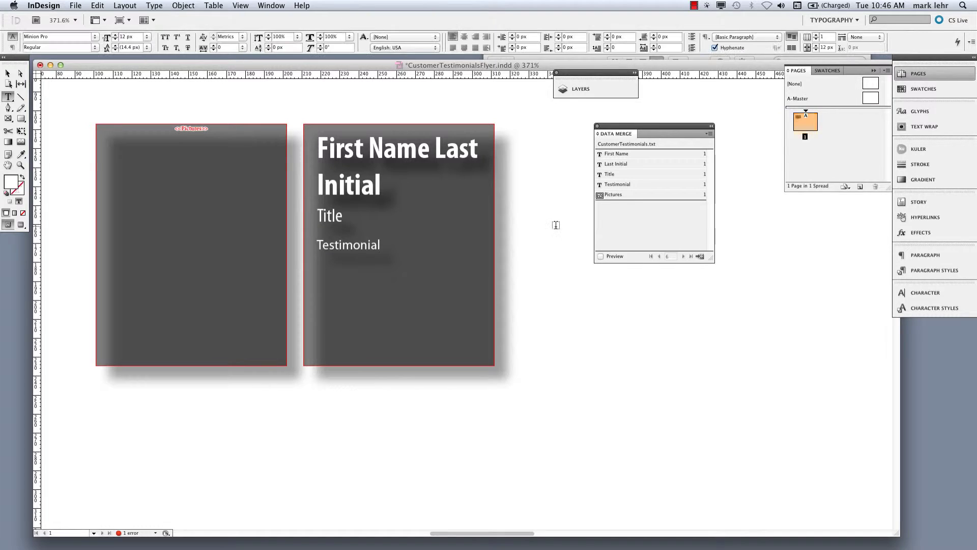
left_click(7, 73)
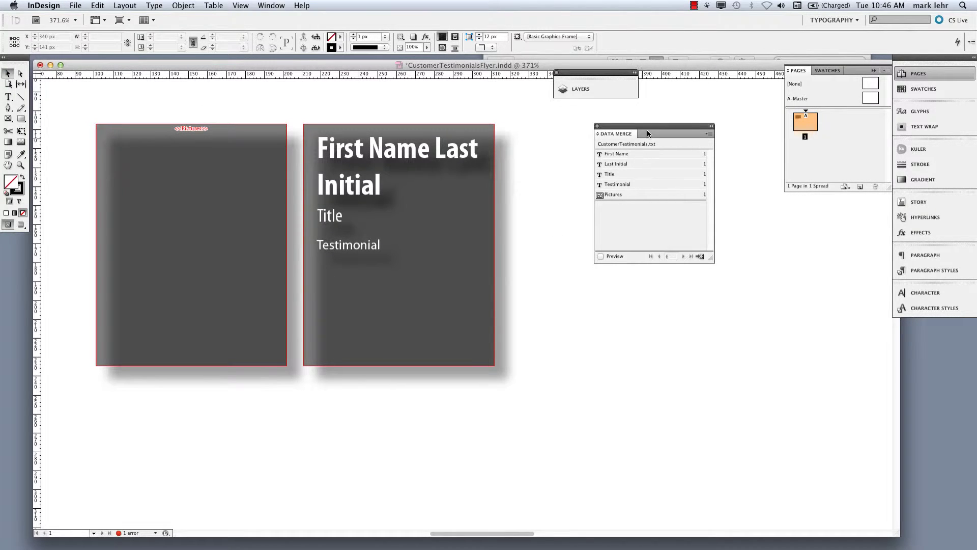
left_click_drag(650, 126, 596, 129)
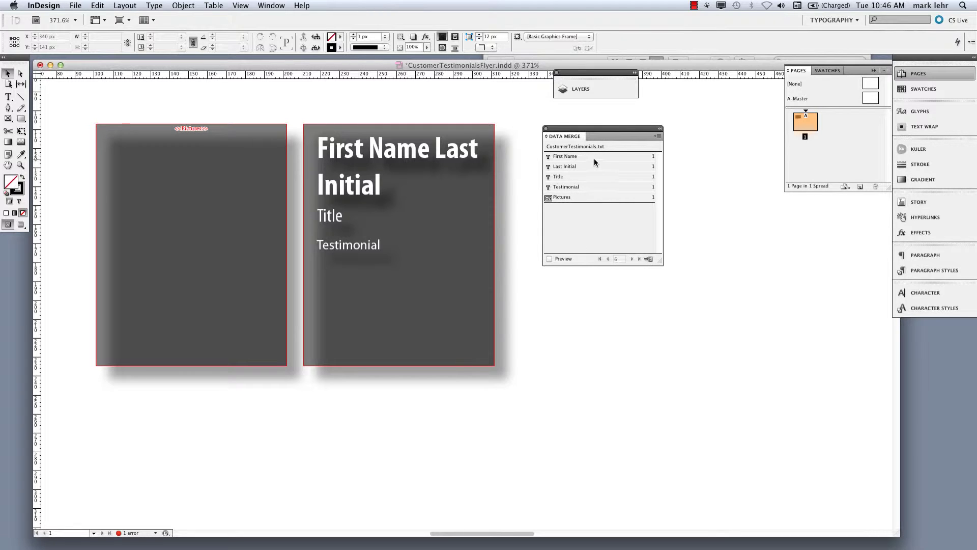
left_click(576, 156)
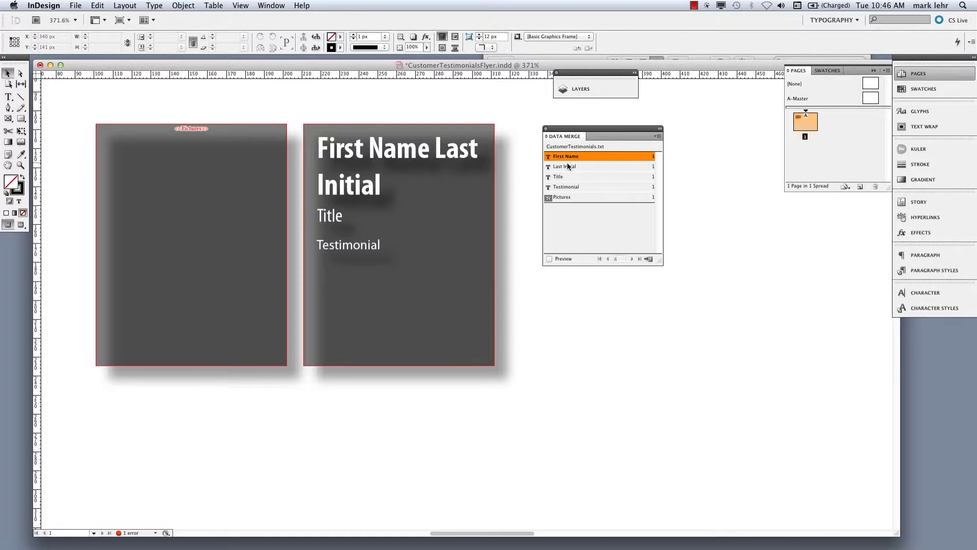
left_click_drag(567, 157, 361, 163)
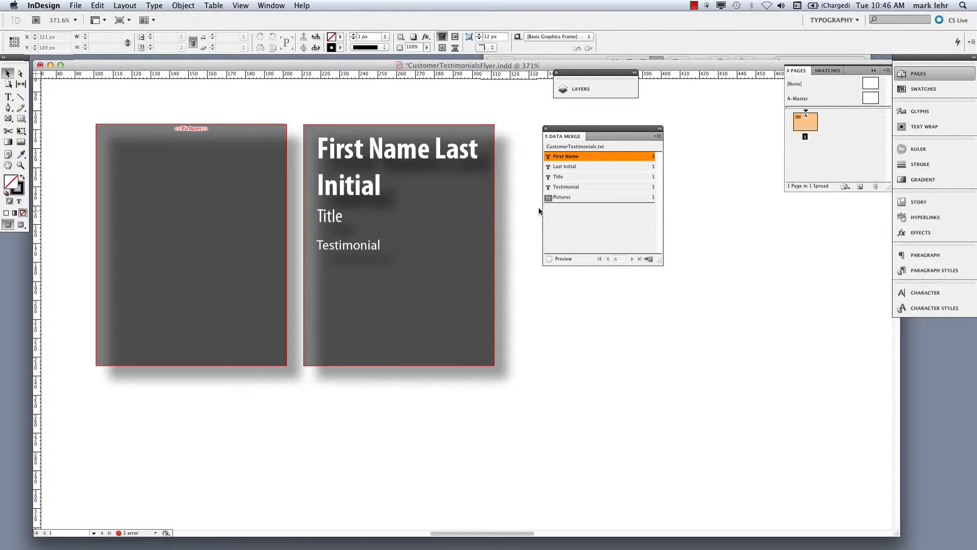
Step: Drop the Pictures merge field into the left grey graphic frame
left_click(570, 209)
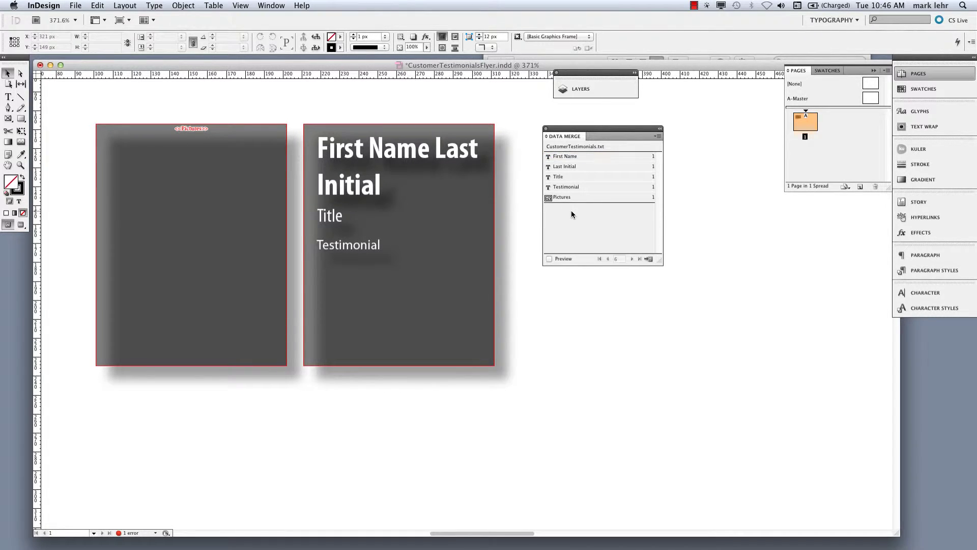
left_click(548, 197)
left_click_drag(548, 197, 156, 179)
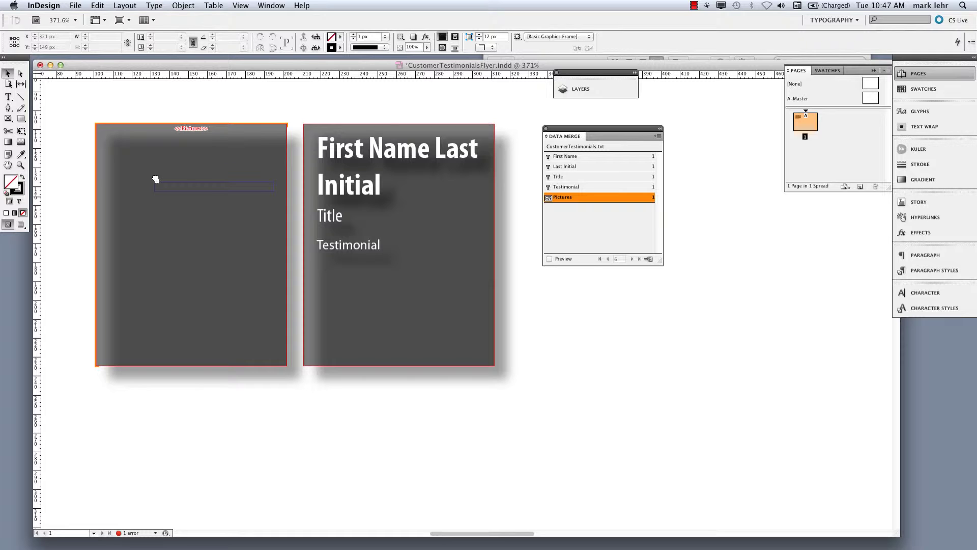
left_click_drag(155, 180, 153, 180)
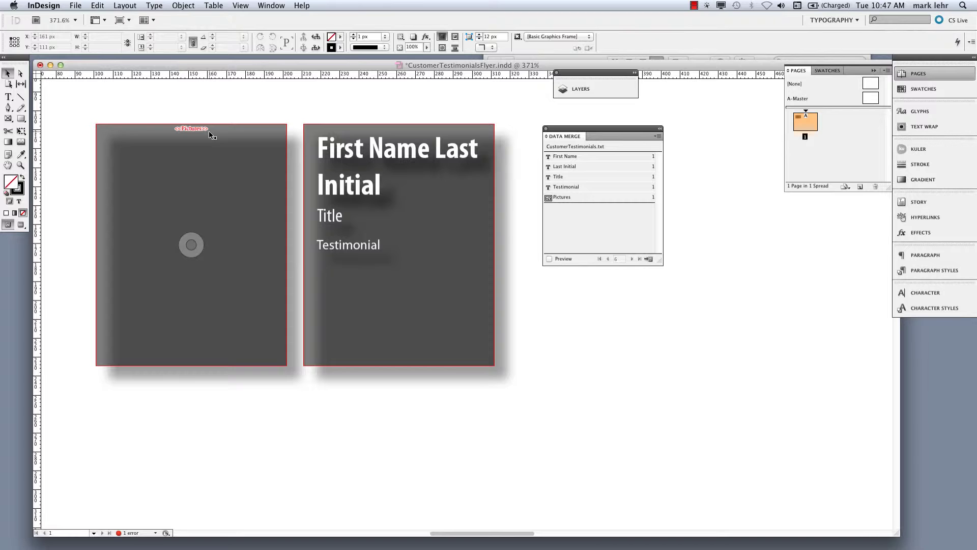
Step: Replace the words 'First Name' in the card with the <<First Name>> merge field
double_click(378, 151)
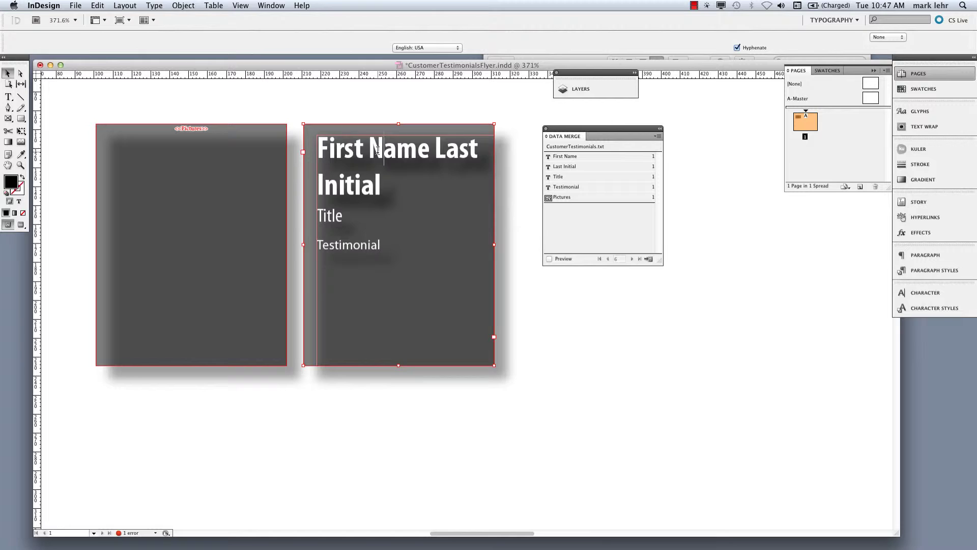
triple_click(378, 151)
left_click(429, 150)
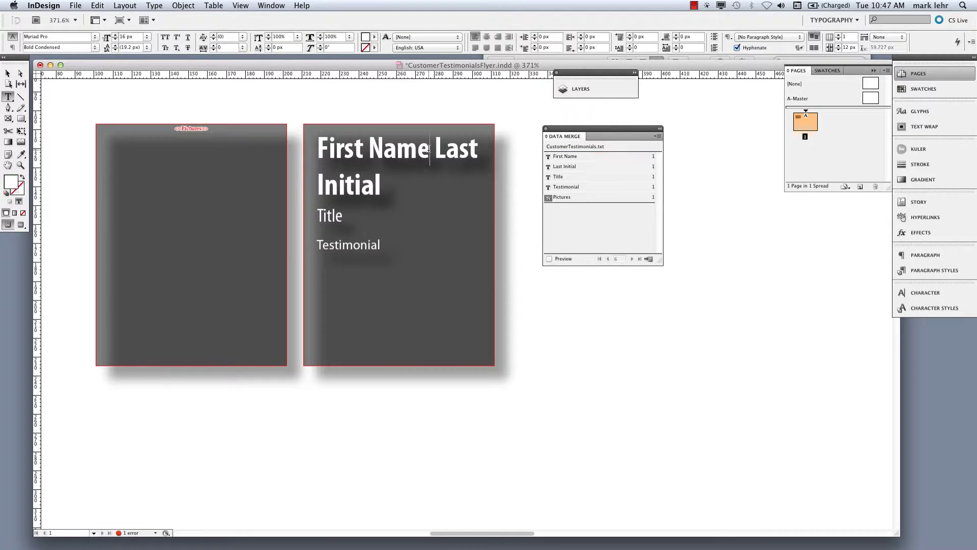
left_click_drag(429, 149, 316, 145)
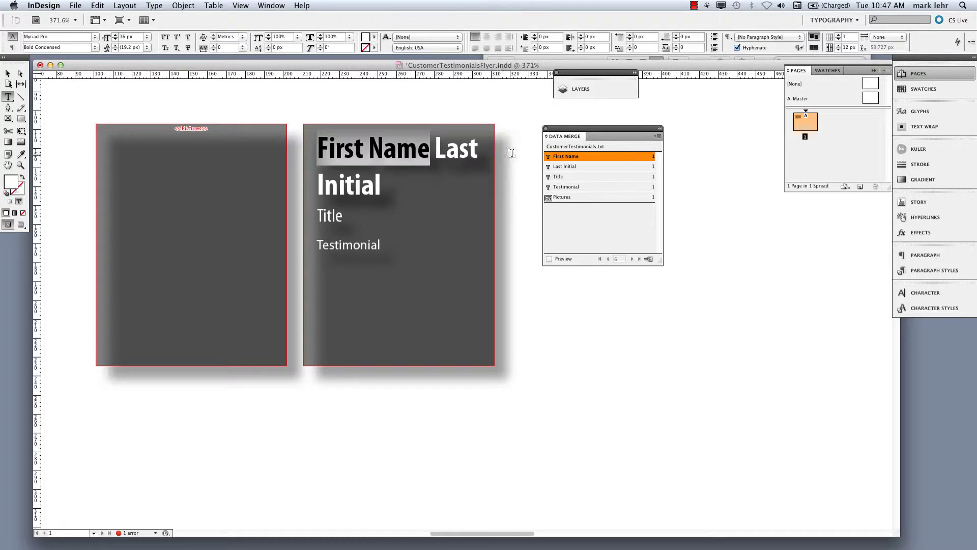
left_click(571, 158)
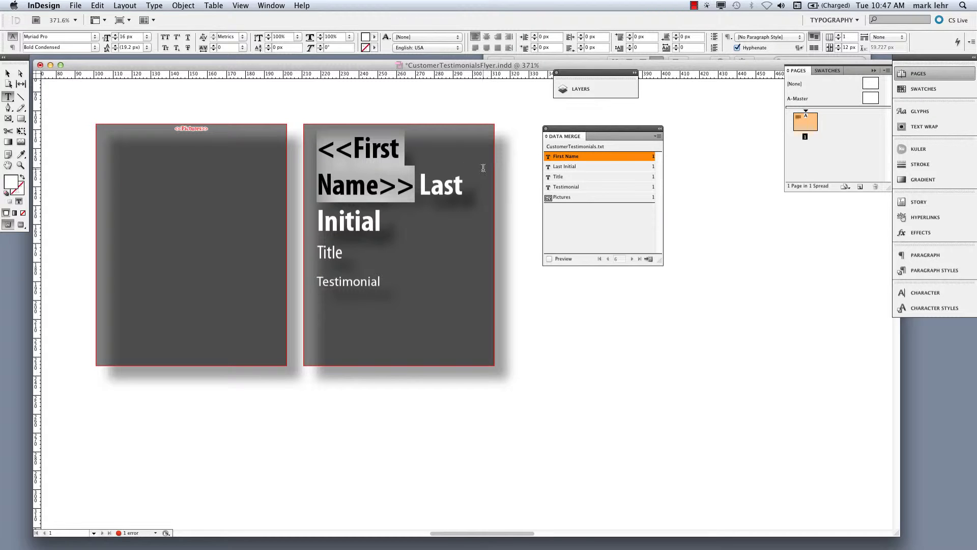
Step: Replace 'Last Initial' with the <<Last Initial>> field, redoing it after a broken layout
left_click_drag(420, 184, 424, 209)
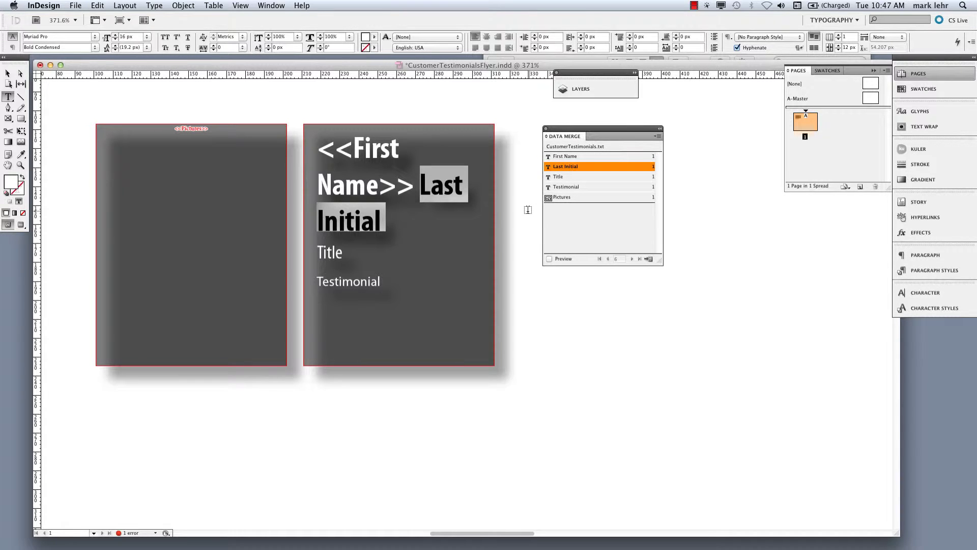
left_click(579, 166)
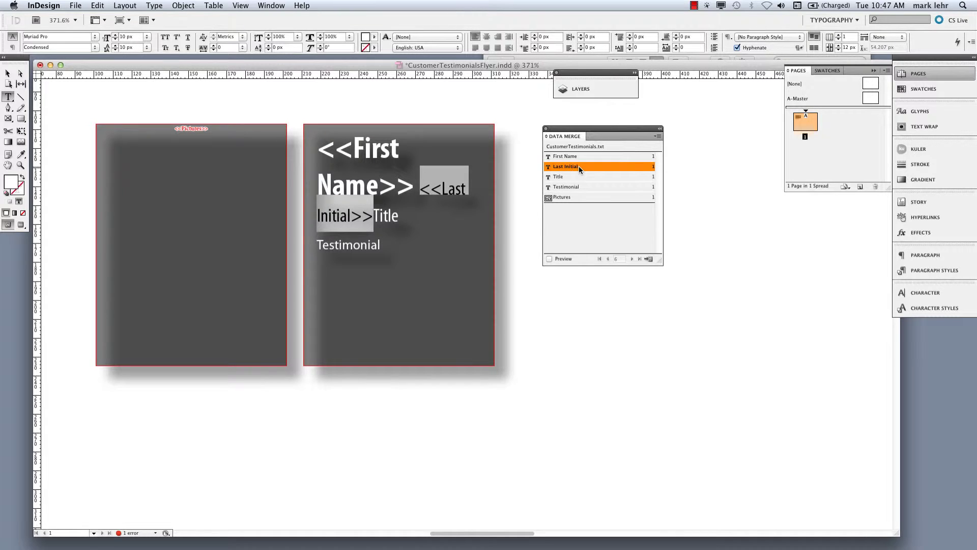
key("super+z")
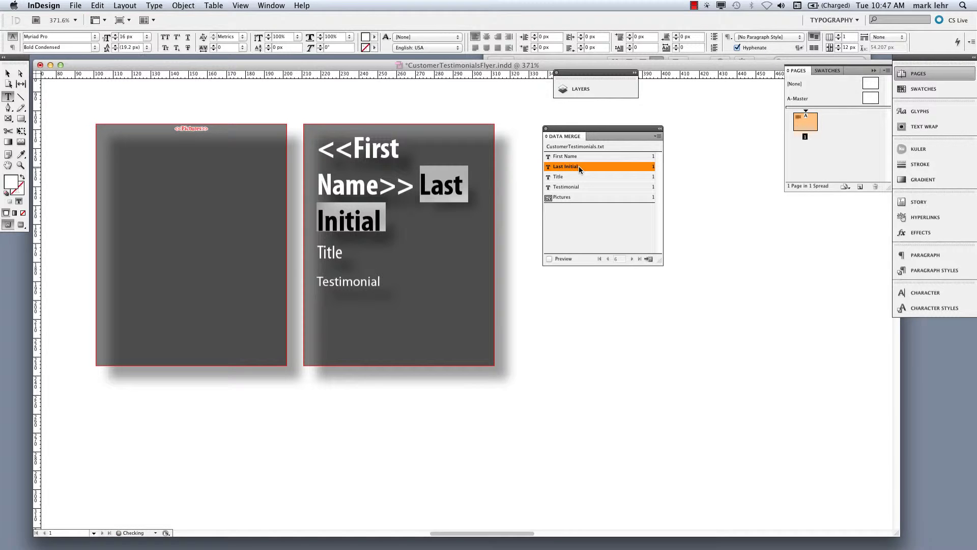
left_click(380, 217)
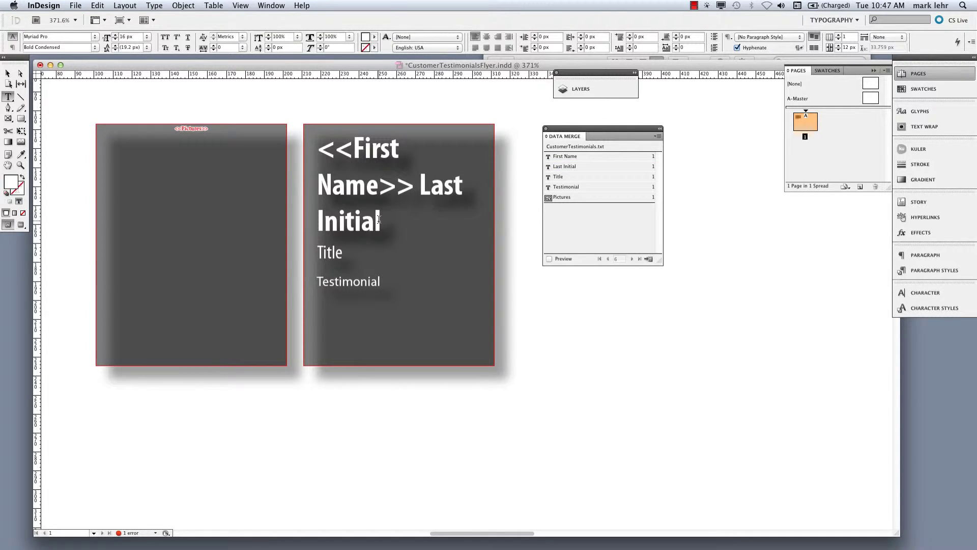
left_click_drag(381, 217, 420, 194)
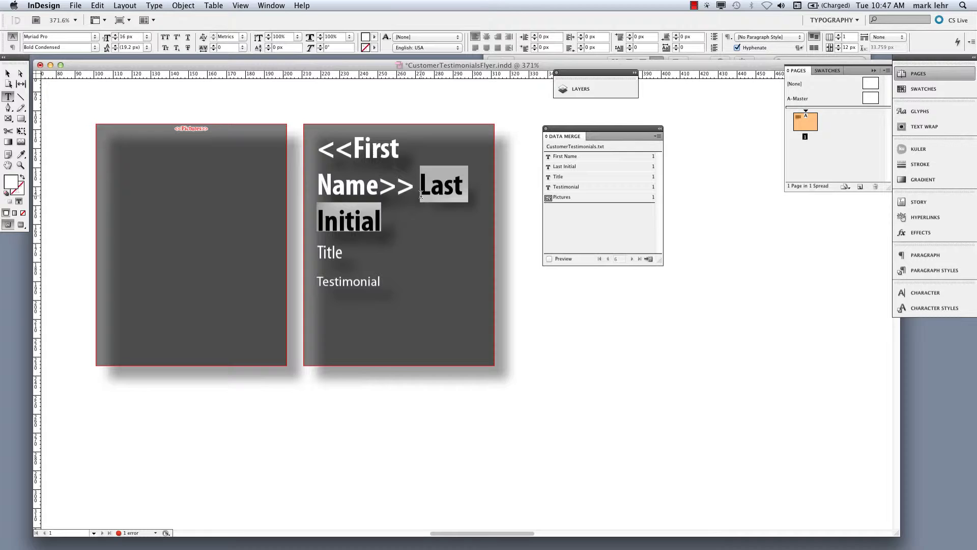
left_click(558, 167)
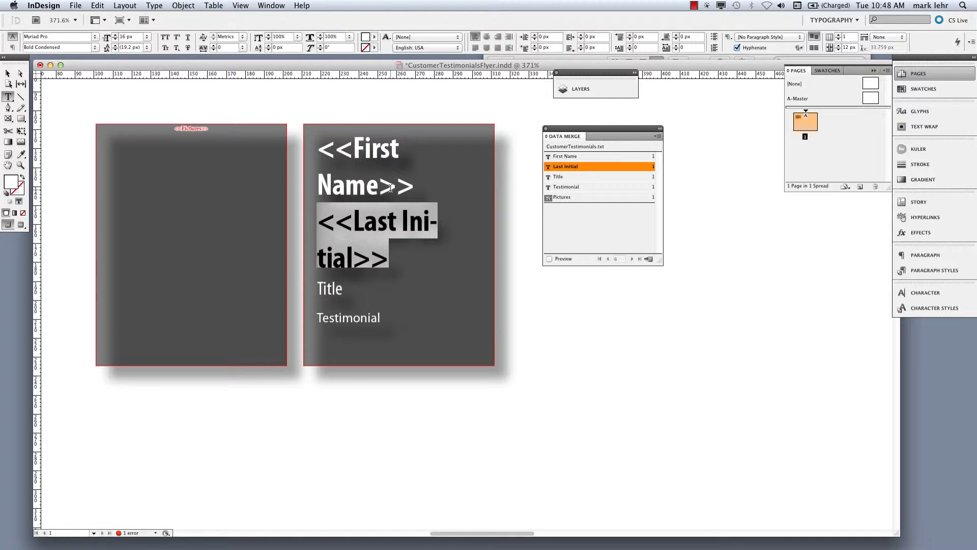
Step: Swap Title and Testimonial for their merge fields and save the flyer
double_click(324, 288)
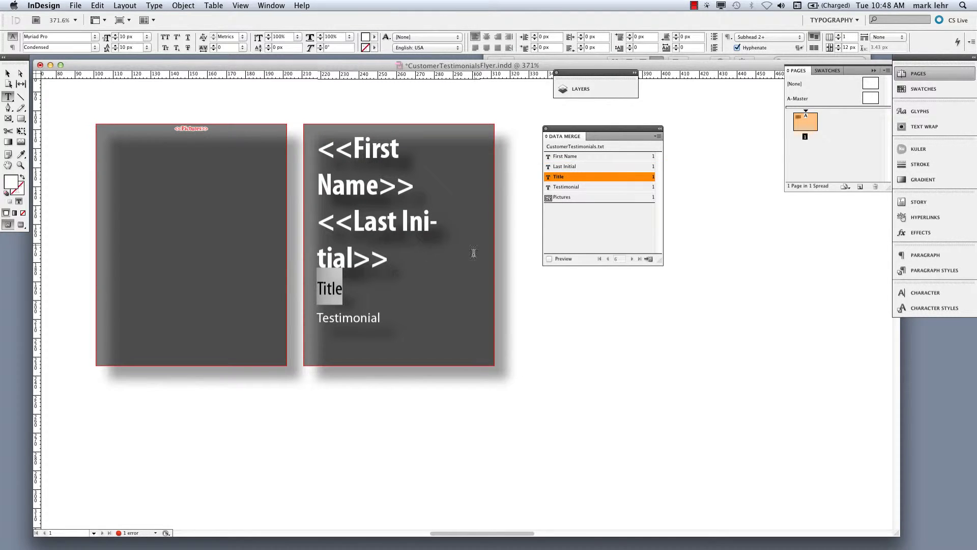
left_click(563, 178)
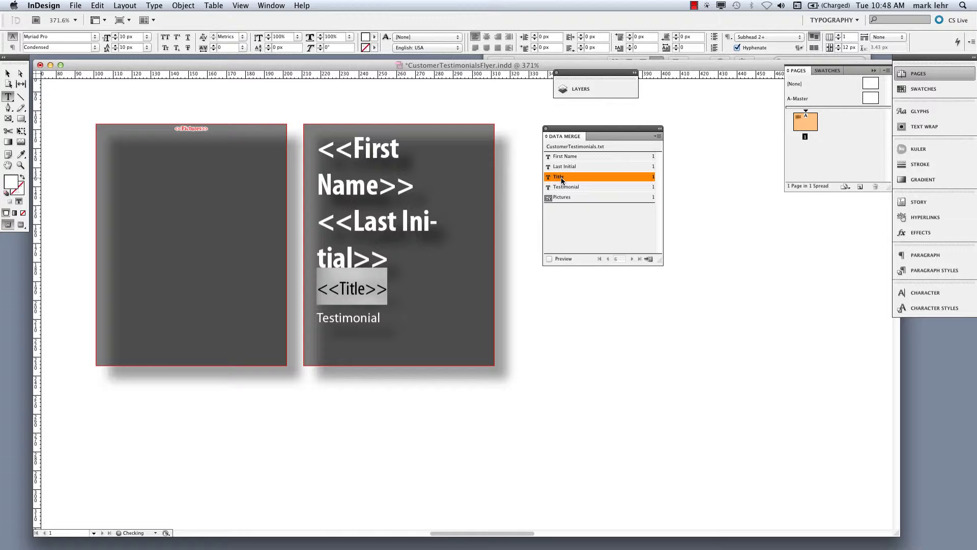
double_click(369, 316)
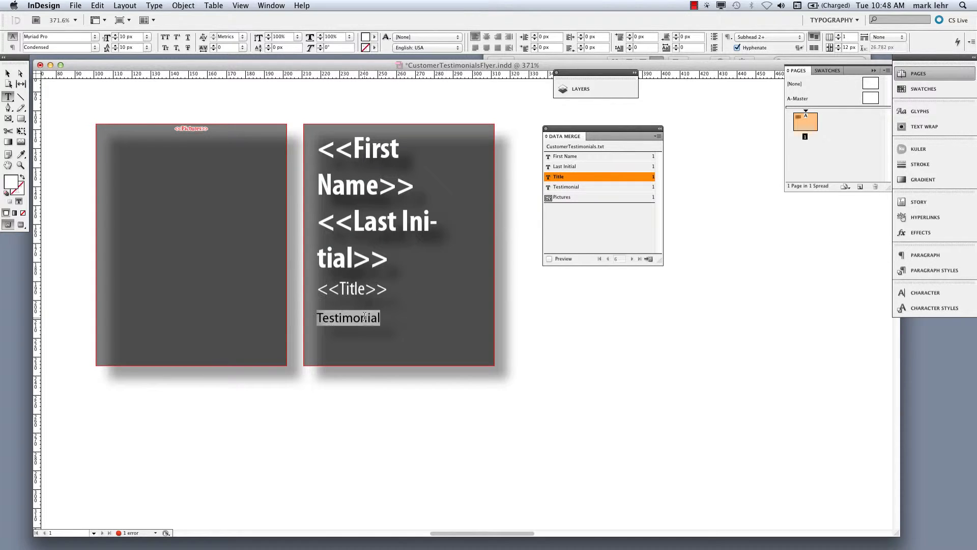
left_click(567, 188)
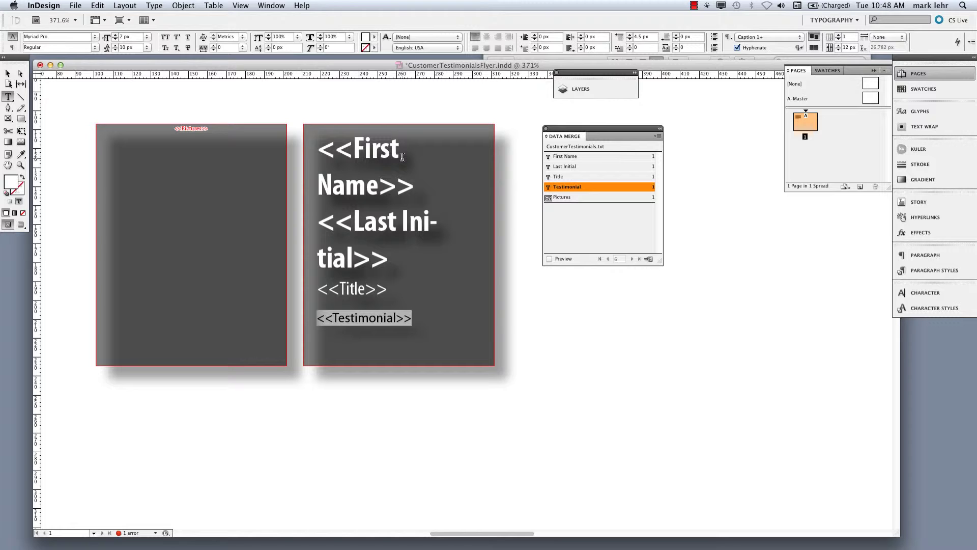
key("super+s")
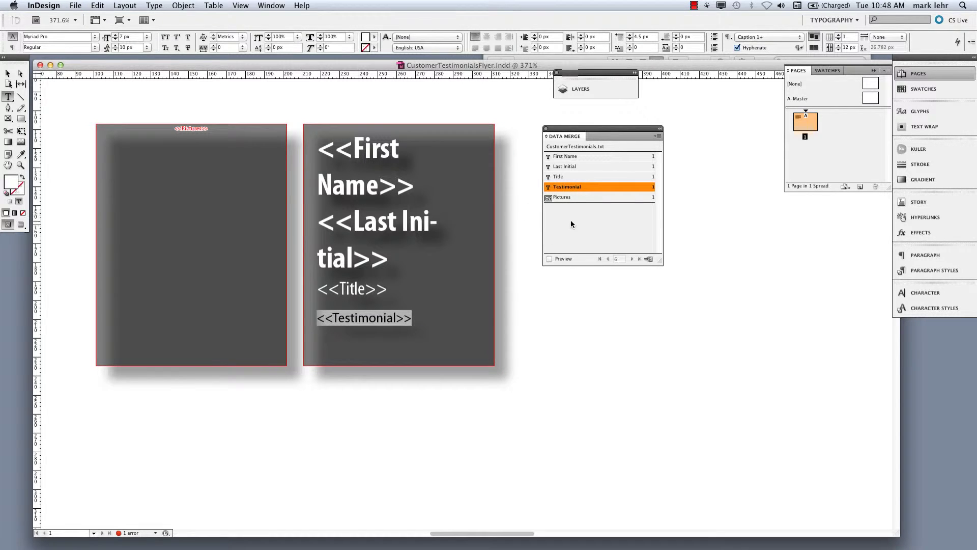
Step: Turn on merge preview and step through records 1 to 6, ending on the Creative Director testimonial
left_click(569, 218)
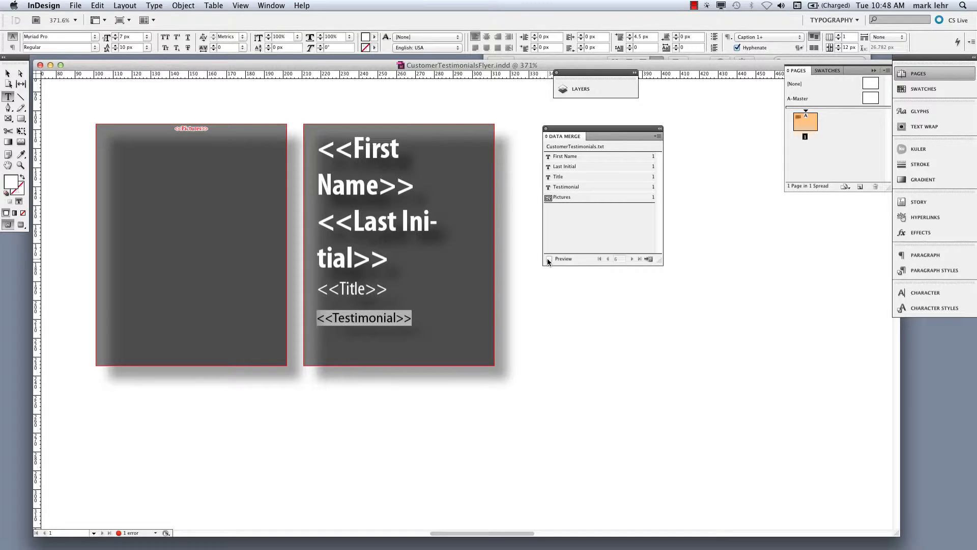
left_click(549, 260)
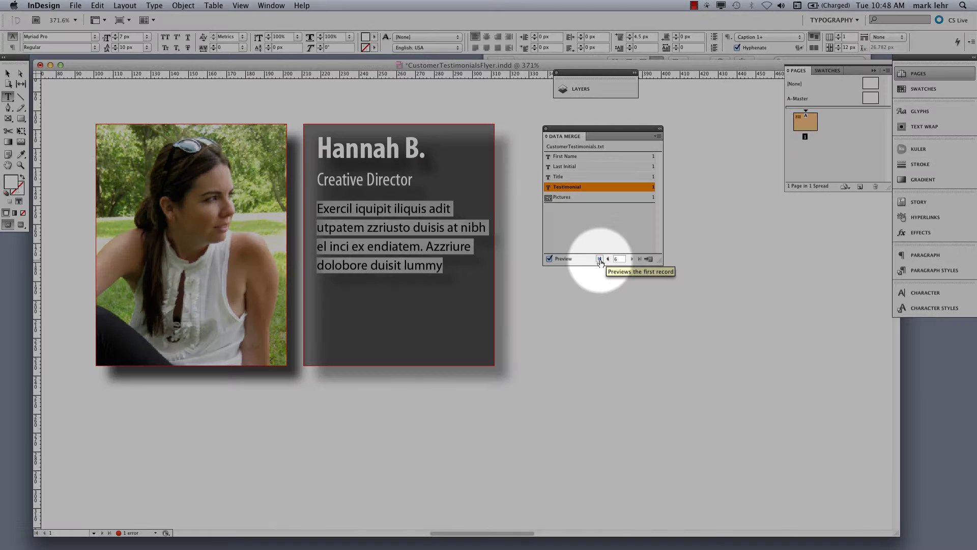
left_click(601, 259)
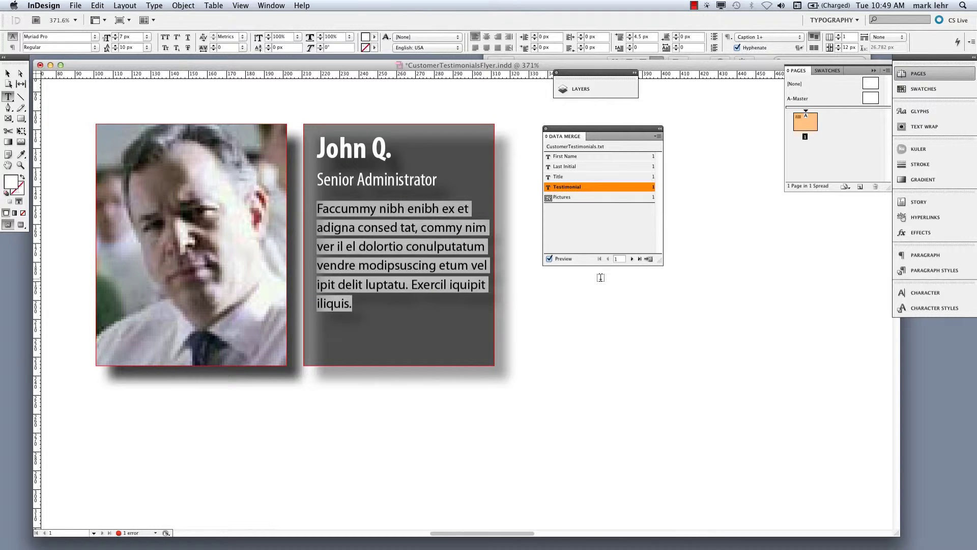
left_click(631, 259)
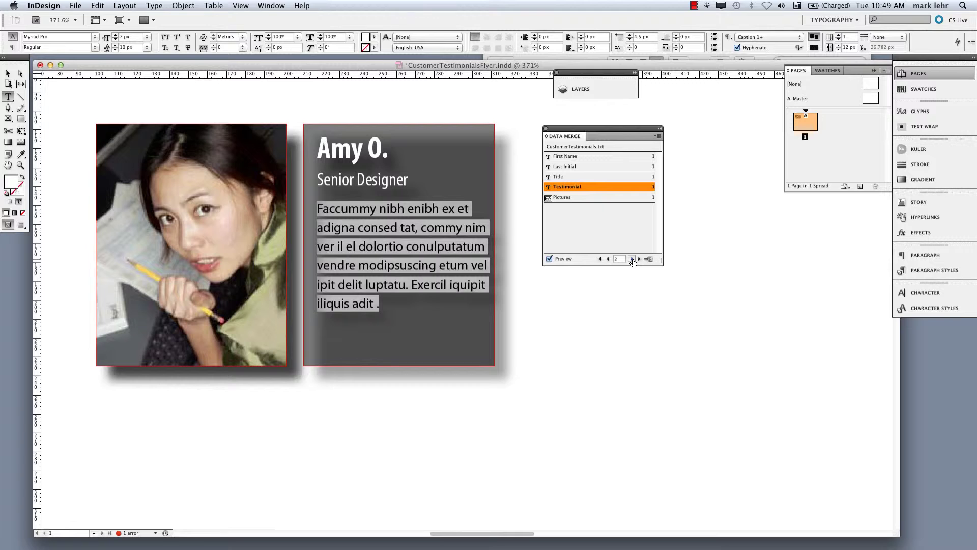
left_click(632, 259)
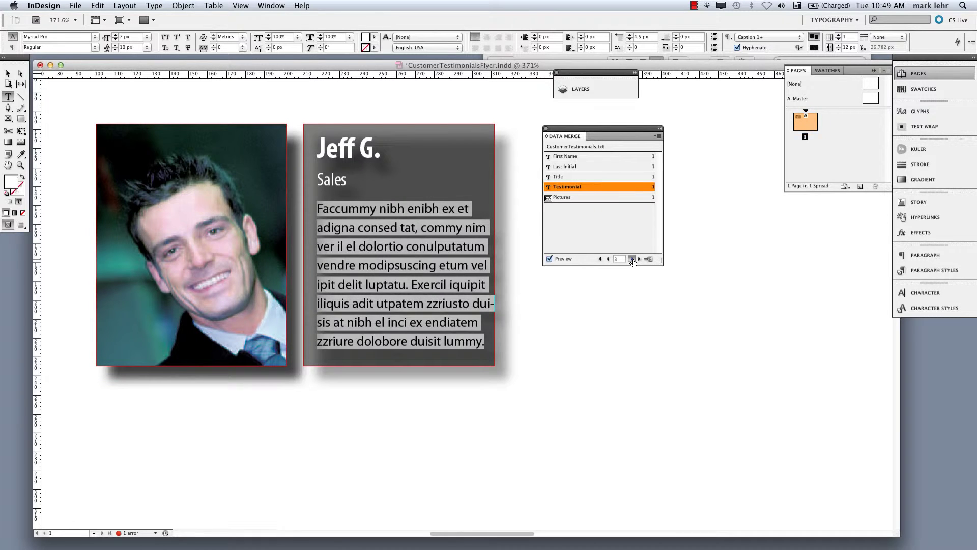
left_click(632, 259)
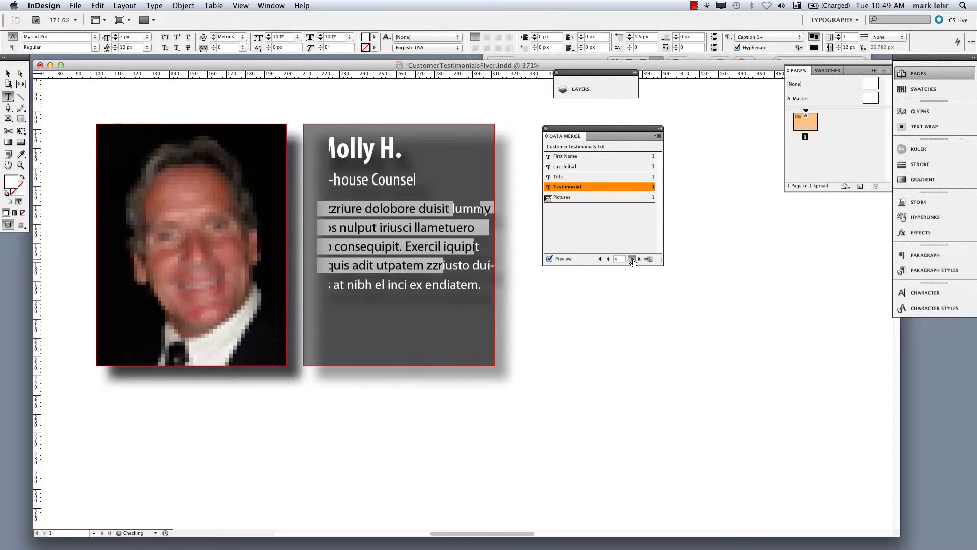
left_click(631, 260)
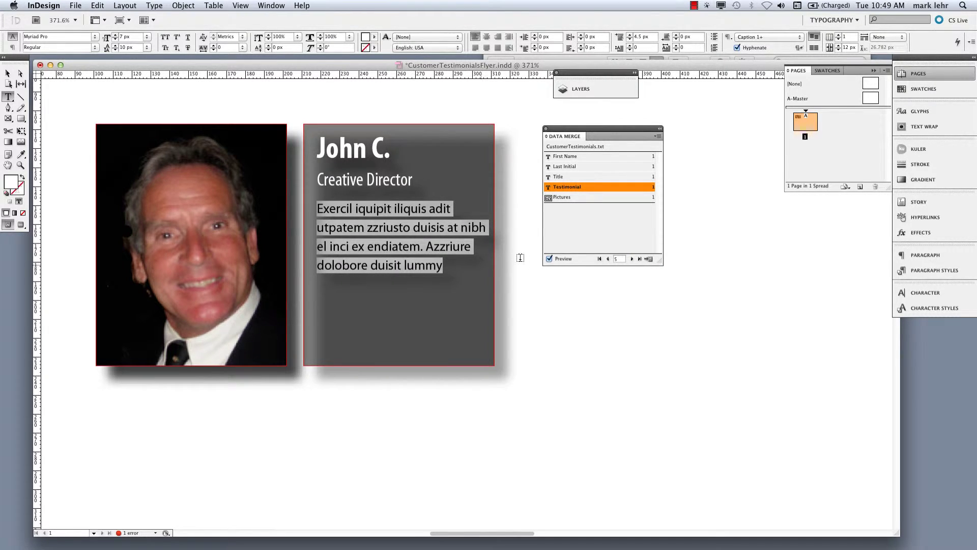
left_click(631, 259)
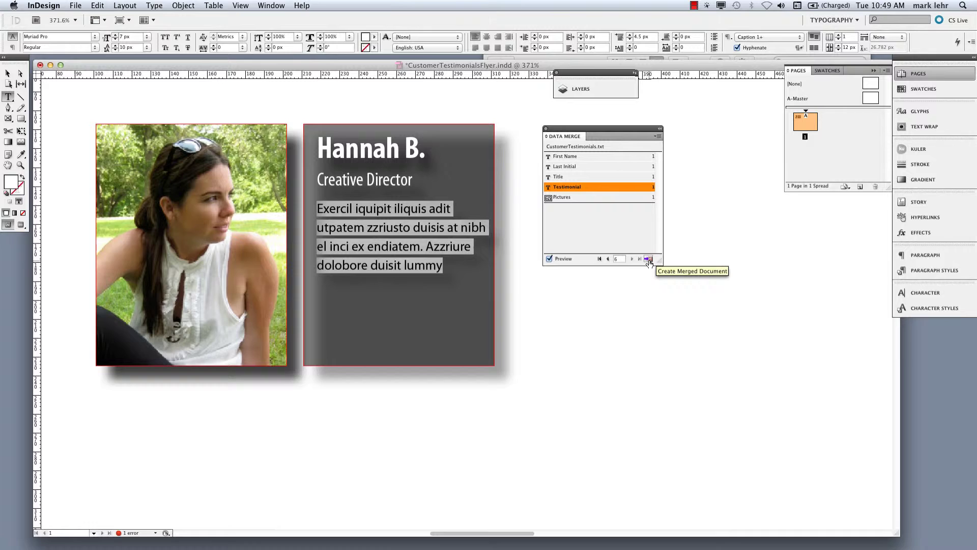
Step: In Create Merged Document, switch Records per Document Page to Single, then back to Multiple Records
left_click(649, 260)
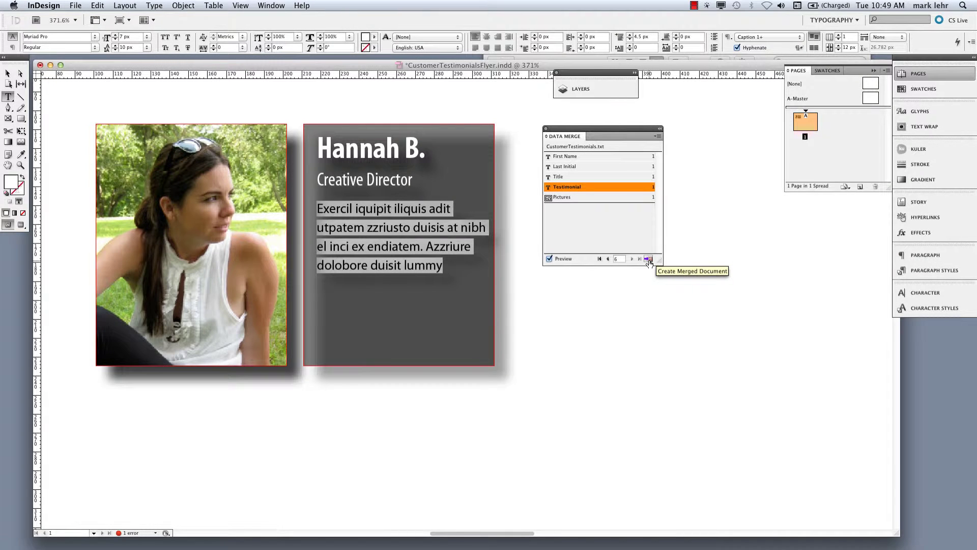
left_click(649, 260)
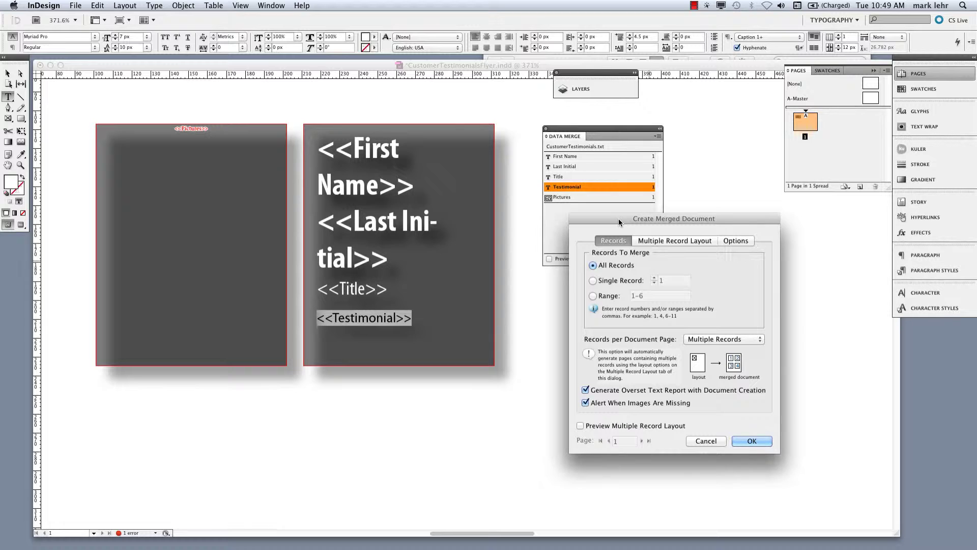
left_click_drag(618, 234, 574, 122)
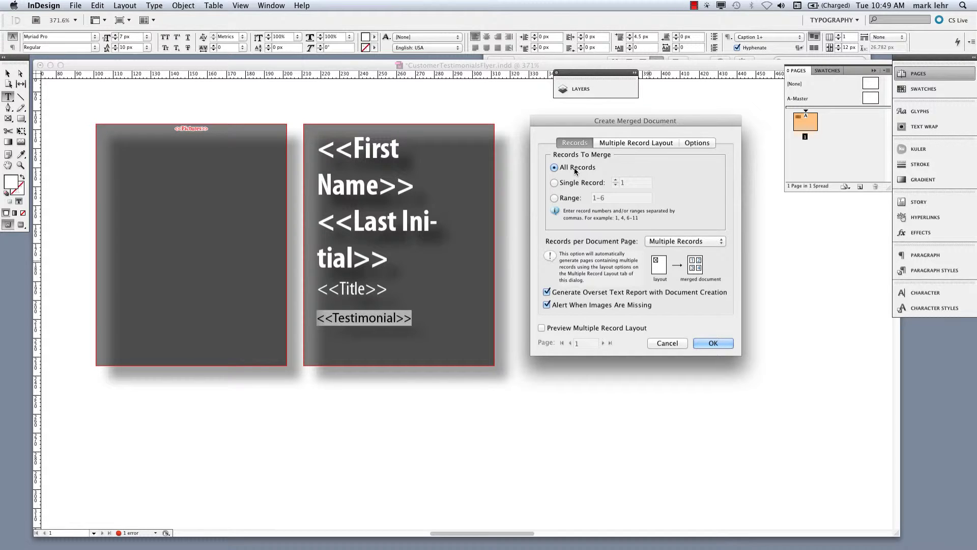
left_click(669, 242)
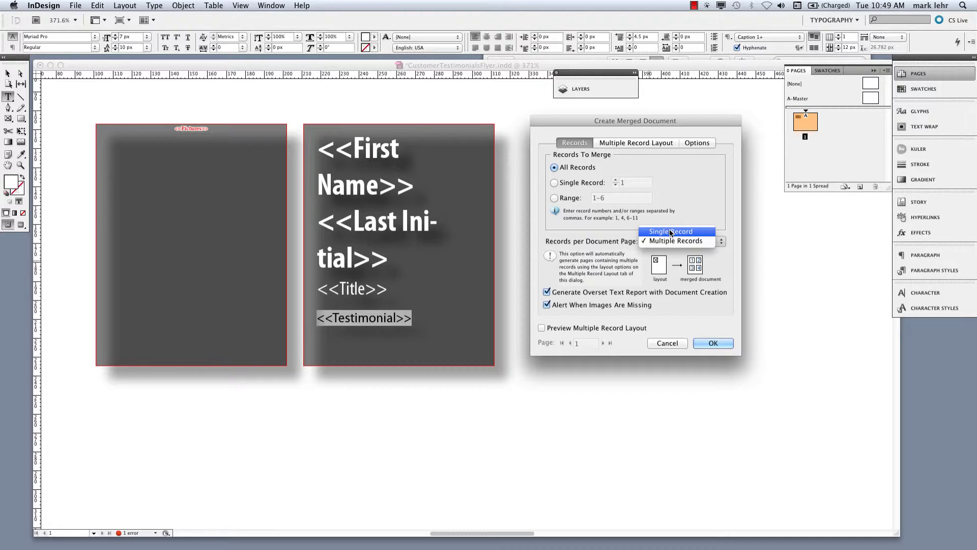
left_click(670, 232)
left_click(670, 240)
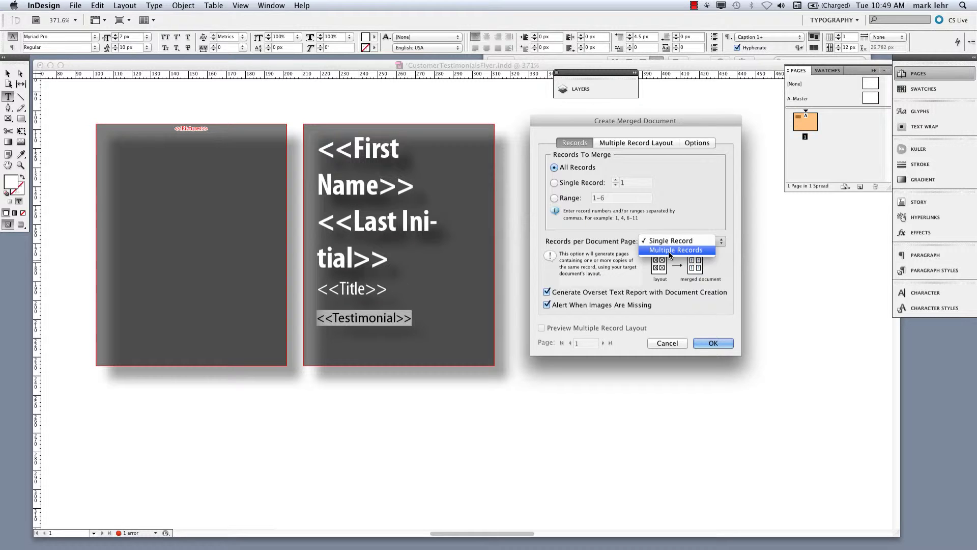
left_click(669, 250)
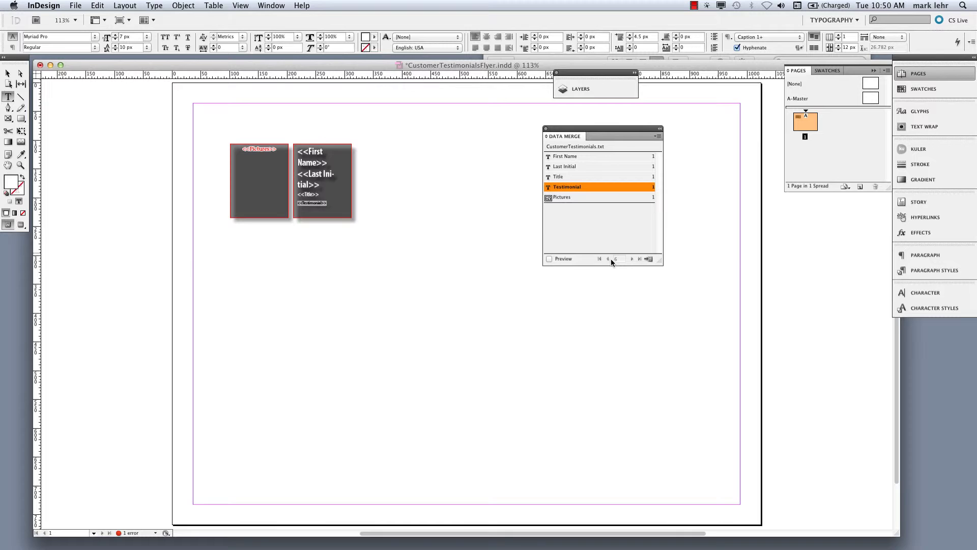
Step: Re-enable preview and open Create Merged Document on its Multiple Record Layout tab
left_click(549, 259)
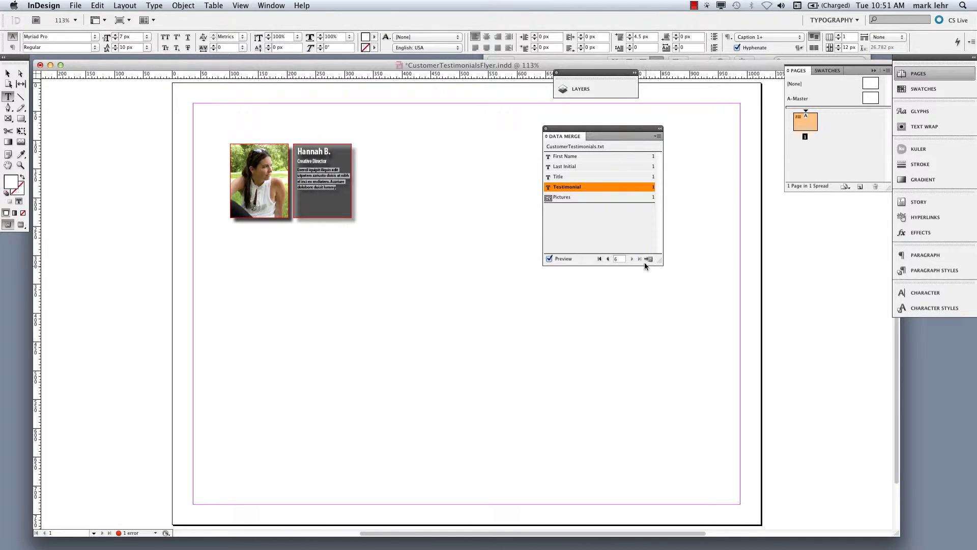
left_click(648, 259)
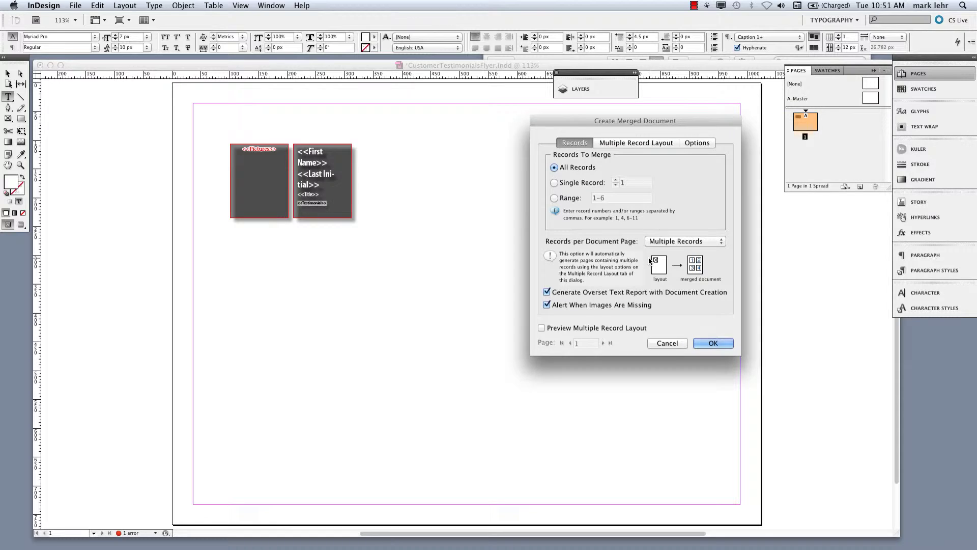
left_click(634, 143)
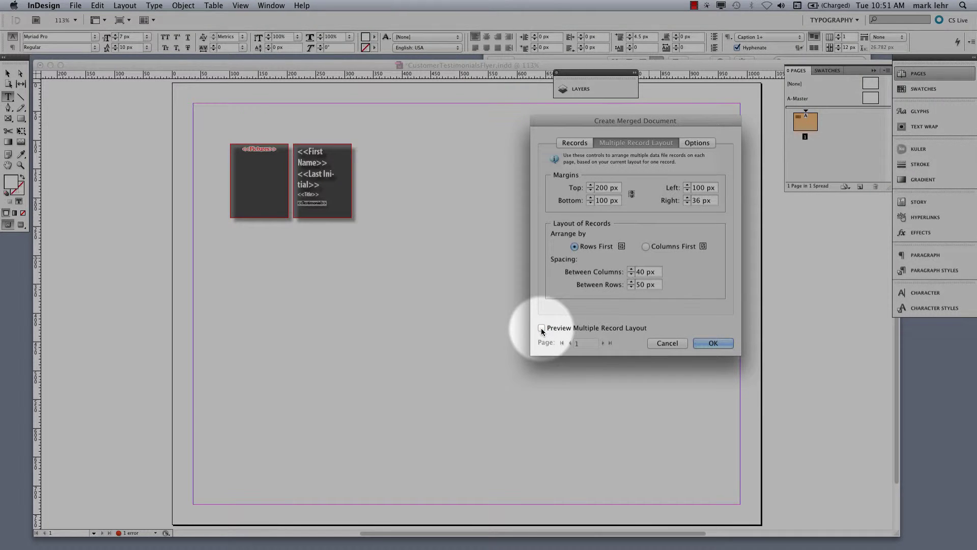
Step: Preview the multiple-record grid and set the top margin to 200 px
left_click(542, 328)
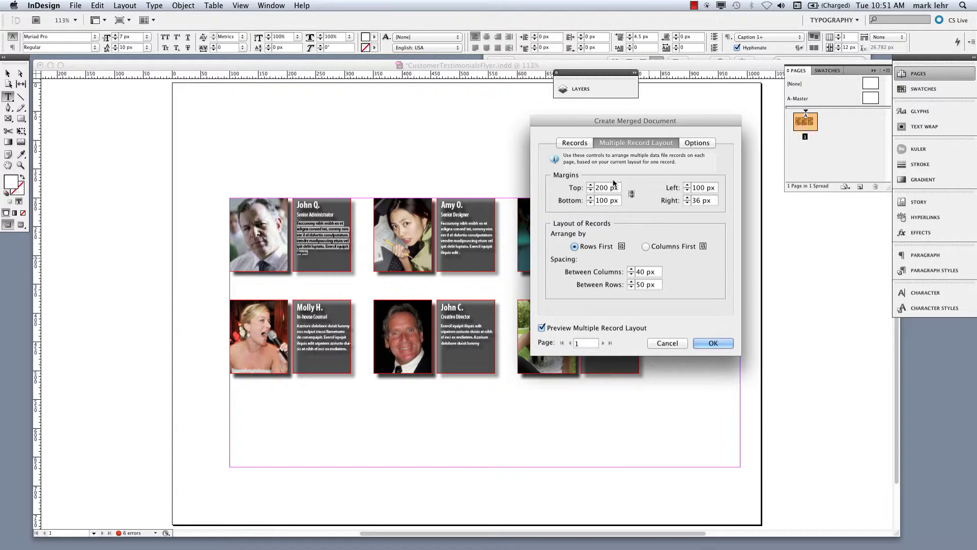
left_click_drag(612, 133, 744, 184)
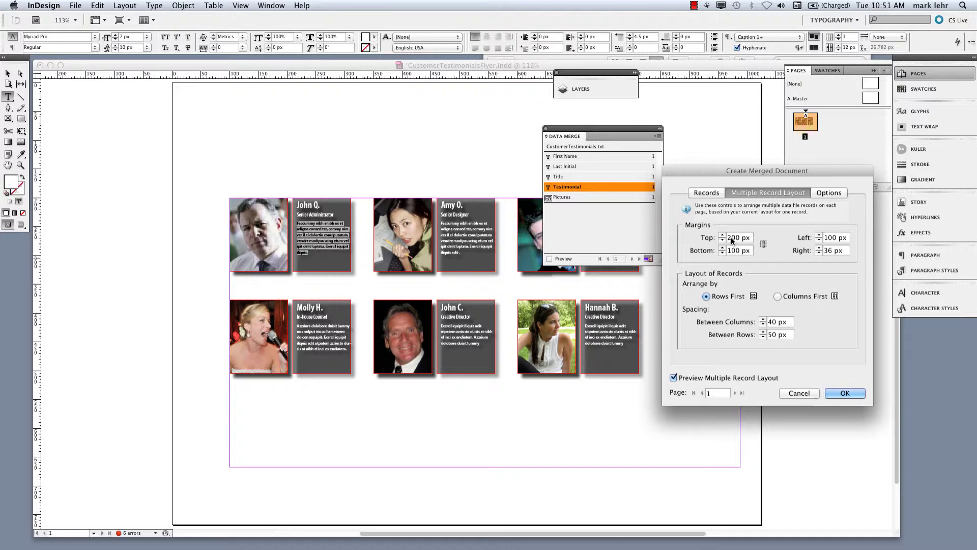
left_click_drag(728, 238, 733, 238)
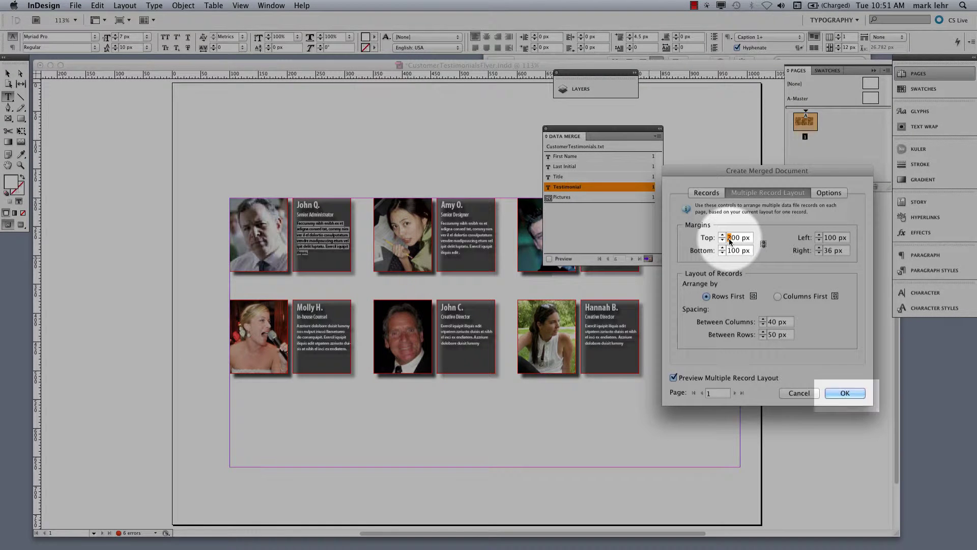
type("1")
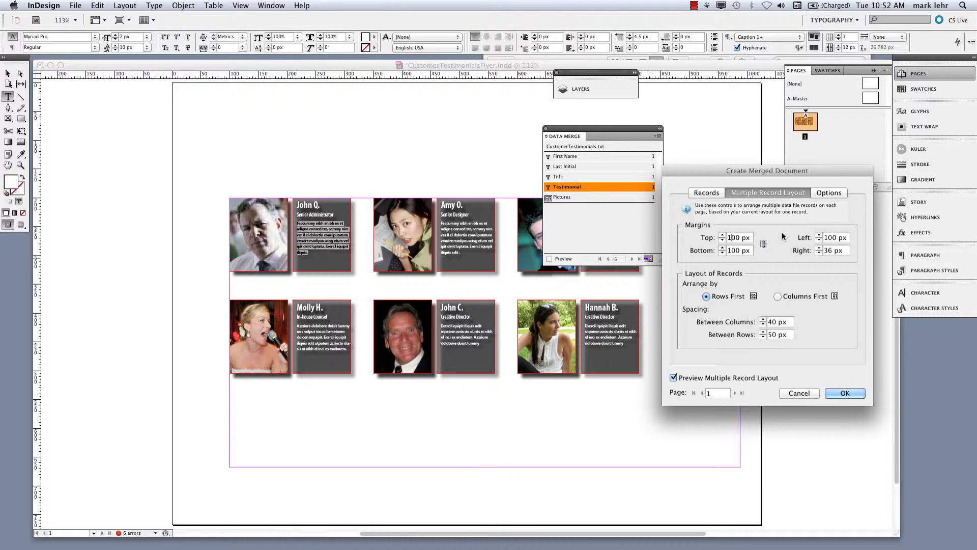
key("Tab")
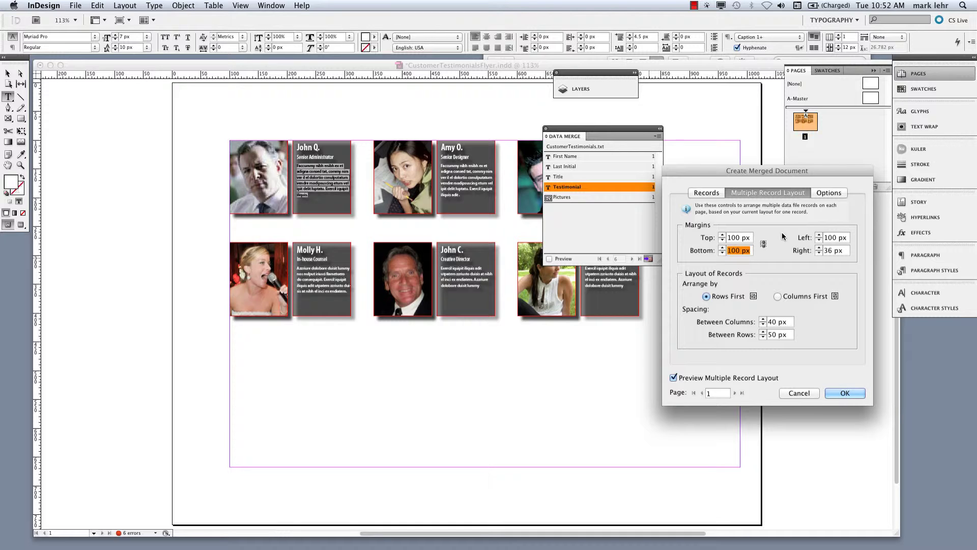
double_click(731, 238)
type("200")
key("Tab")
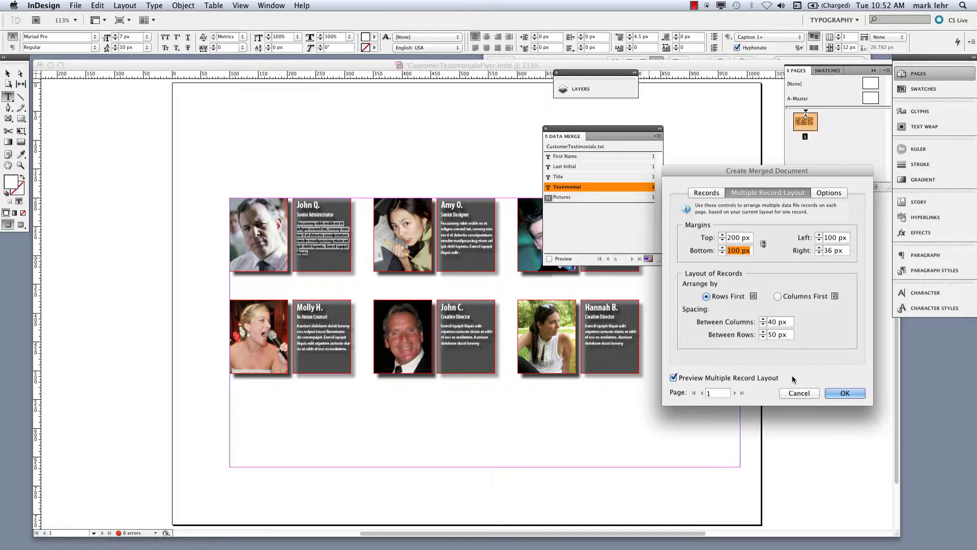
Step: Cancel the merge and make the Map and Graphics layers visible behind the card
left_click(799, 393)
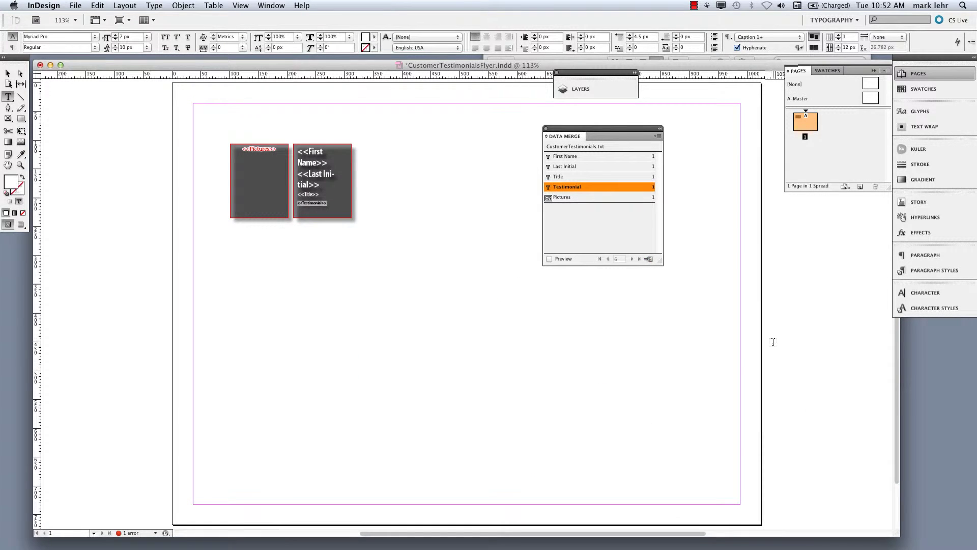
left_click(579, 90)
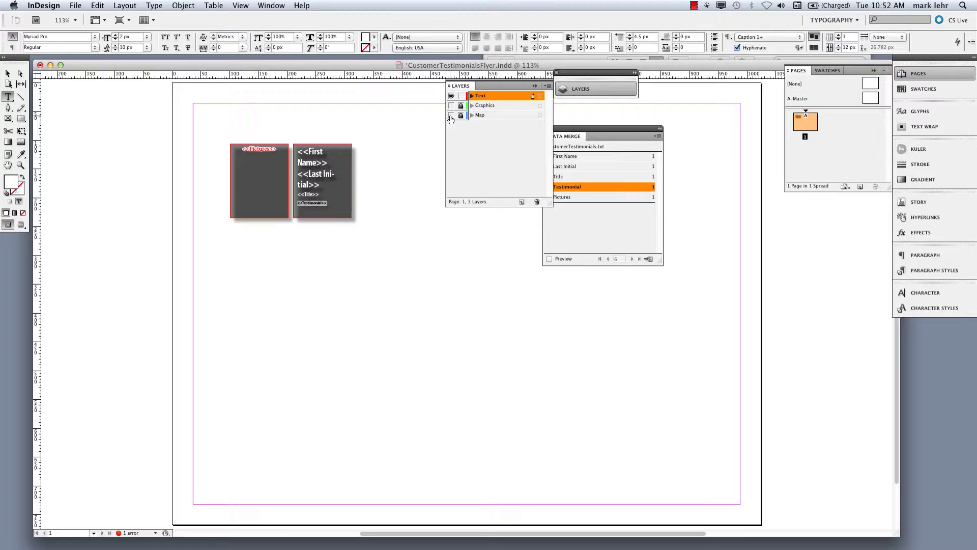
left_click_drag(451, 118, 451, 106)
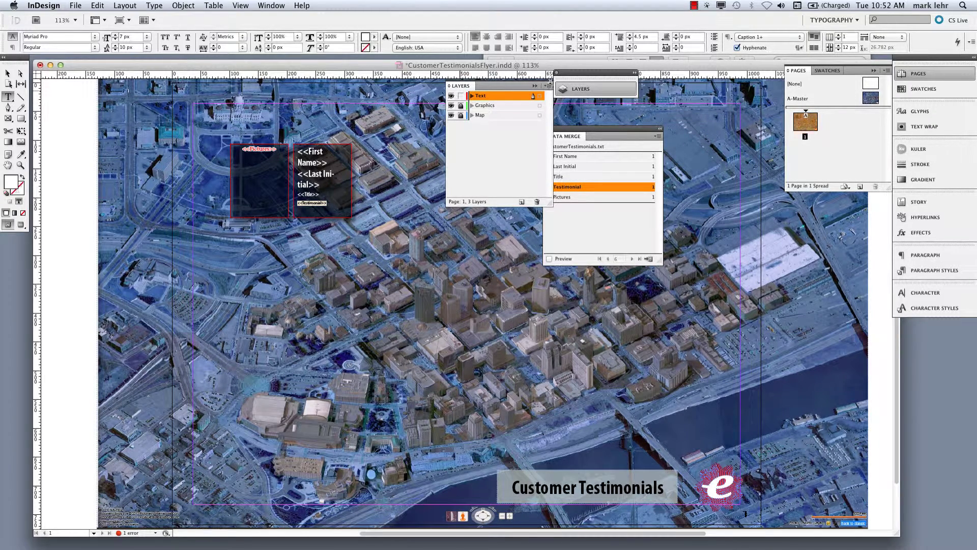
double_click(582, 75)
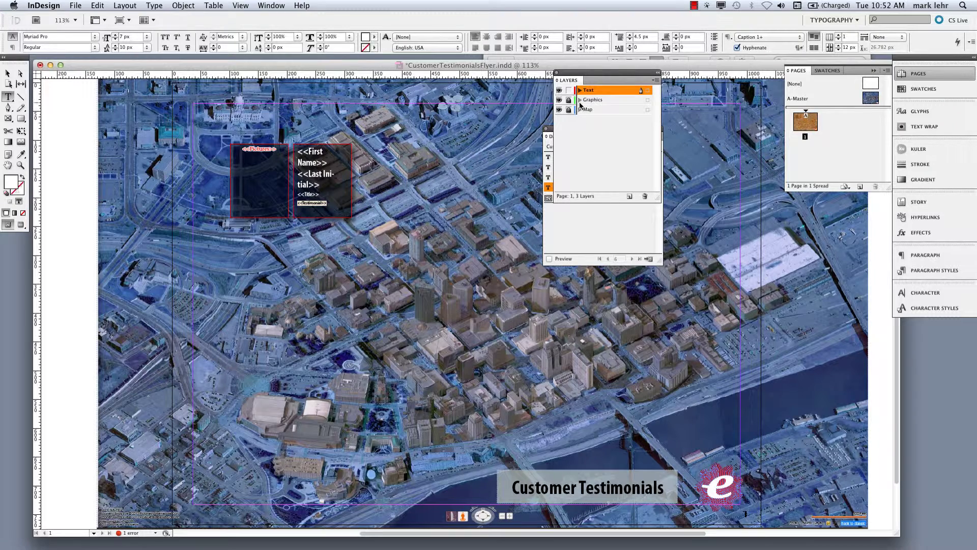
double_click(578, 73)
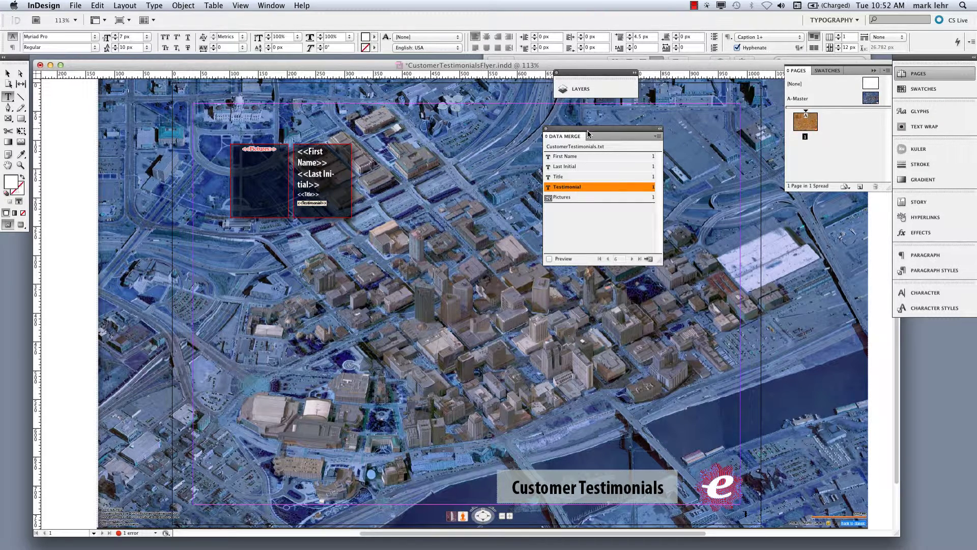
left_click_drag(591, 132, 799, 213)
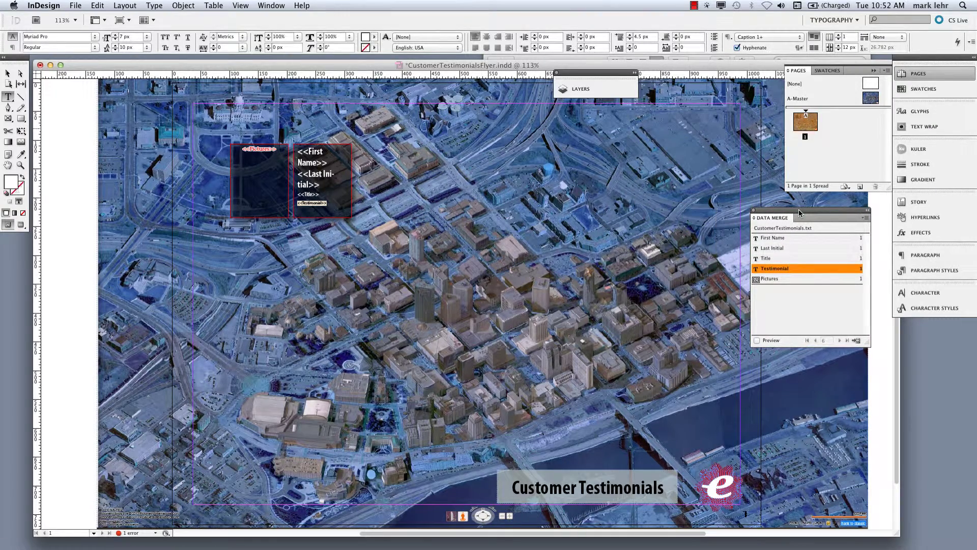
Step: Reopen Create Merged Document with Preview Multiple Record Layout showing six cards in two rows
left_click(858, 340)
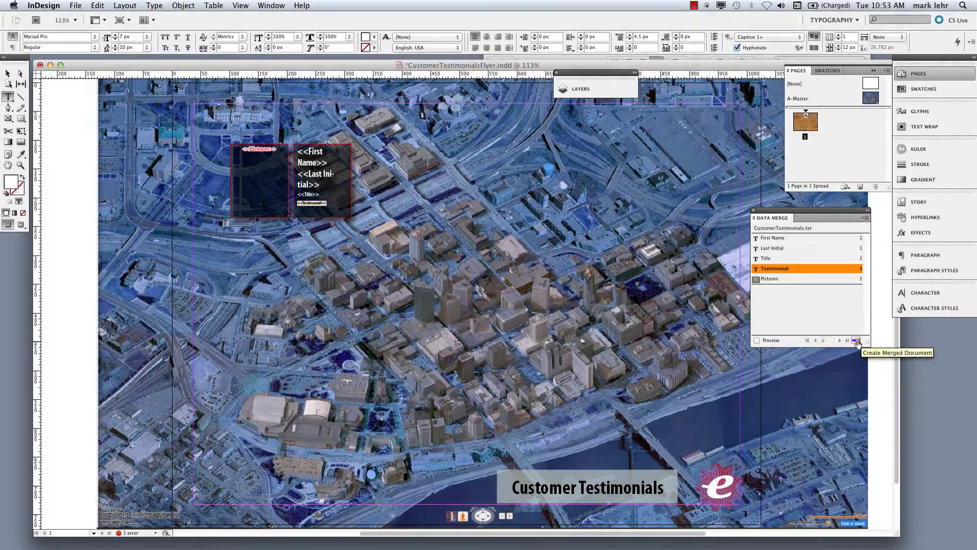
left_click(857, 340)
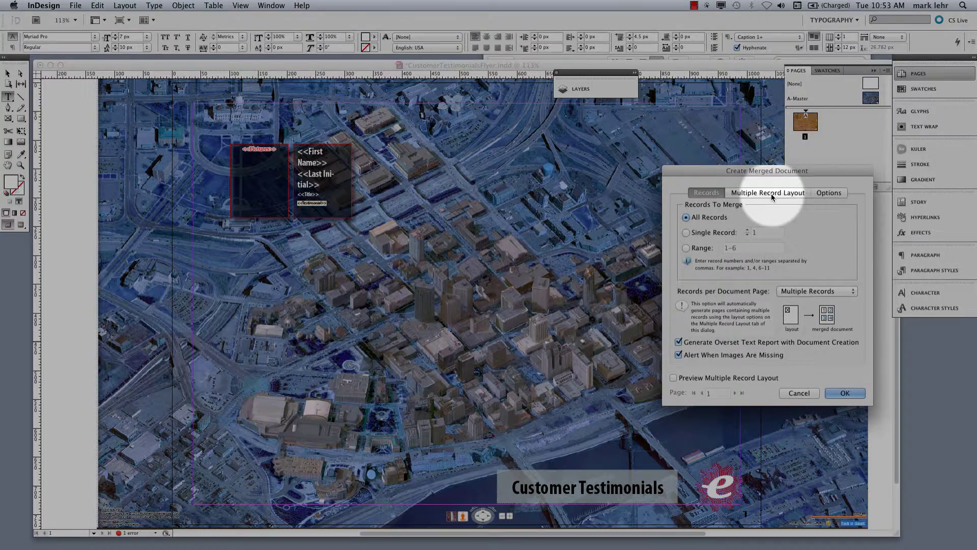
left_click(771, 193)
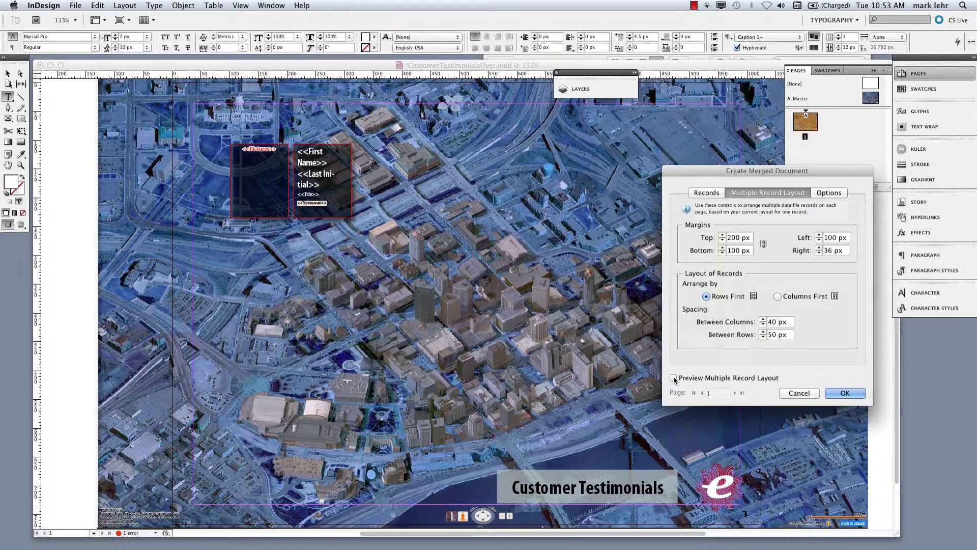
left_click(674, 378)
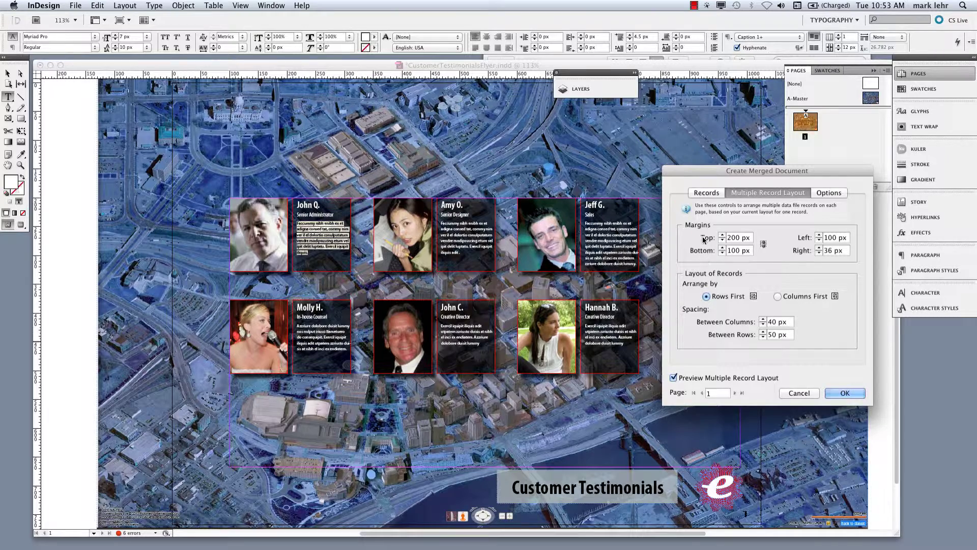
left_click_drag(716, 170, 802, 177)
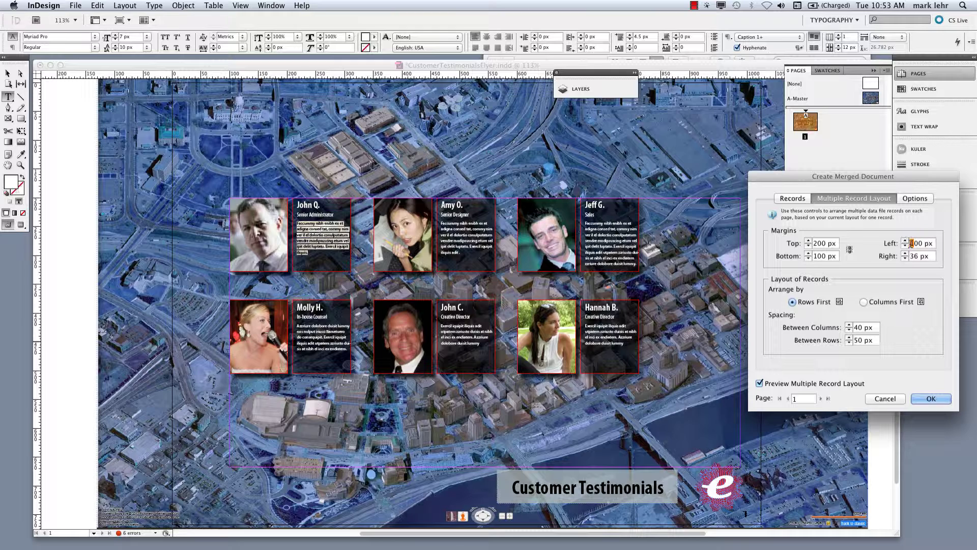
Step: Enter 10 px for the Left margin and 100 px for the Right margin
double_click(911, 244)
type("10")
key("Tab")
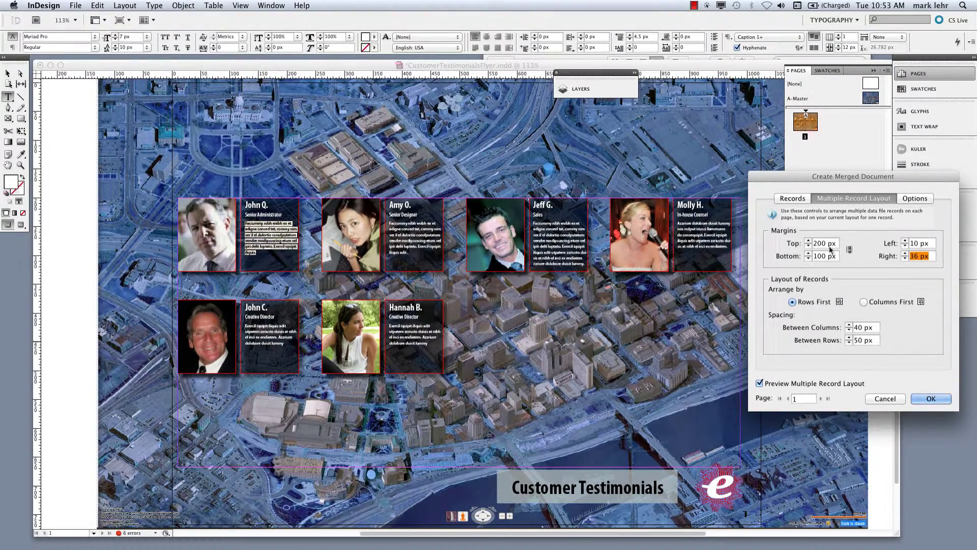
double_click(914, 256)
type("100")
key("Tab")
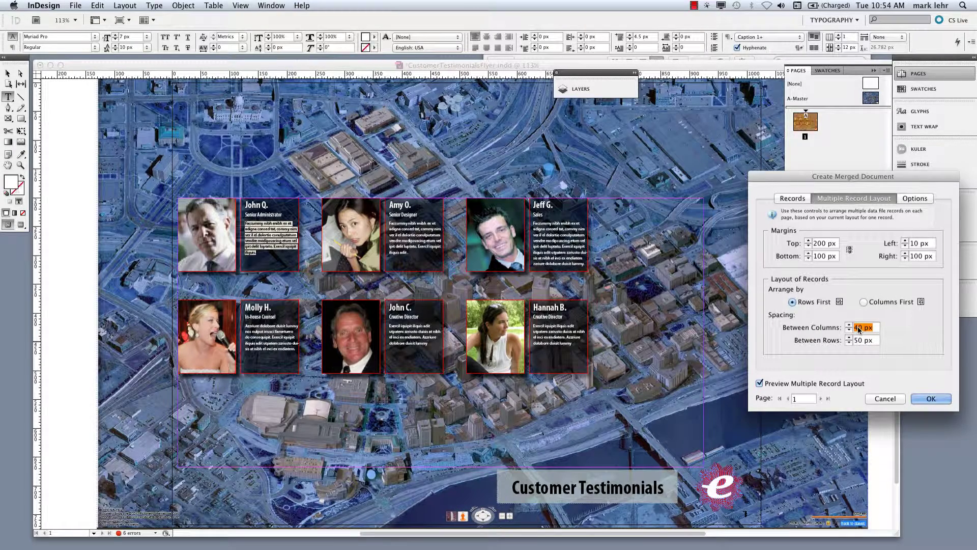
Step: Change both Between Columns and Between Rows spacing to 100 px
type("100")
key("Tab")
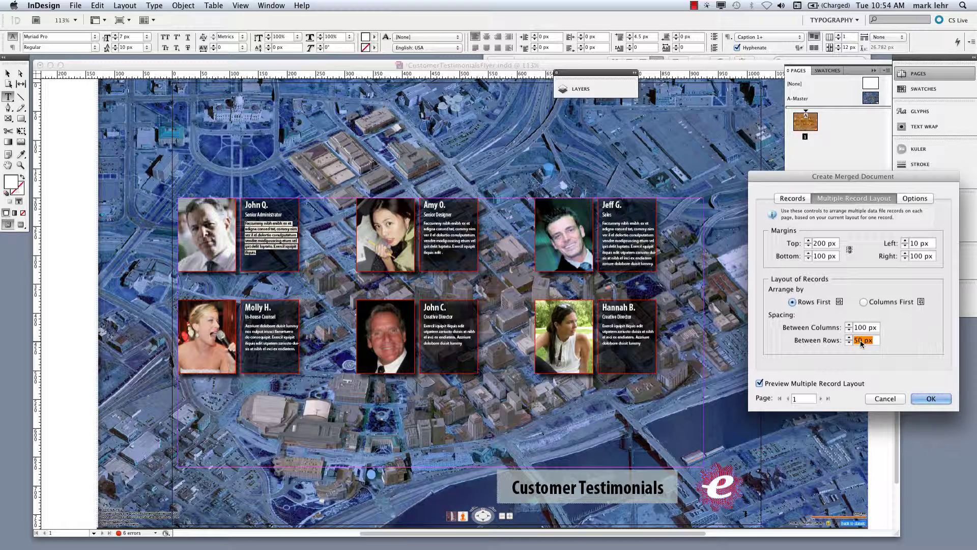
left_click_drag(864, 344, 847, 342)
type("100")
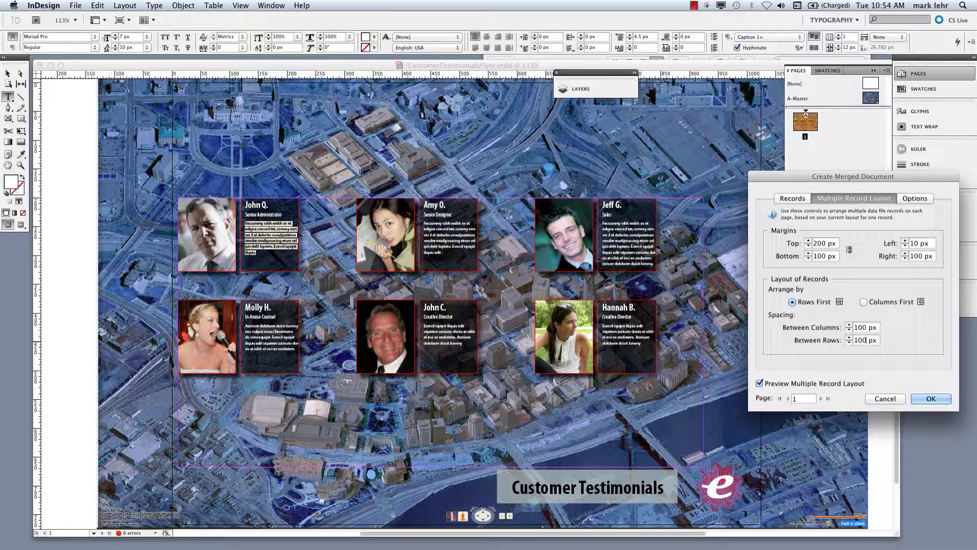
key("Tab")
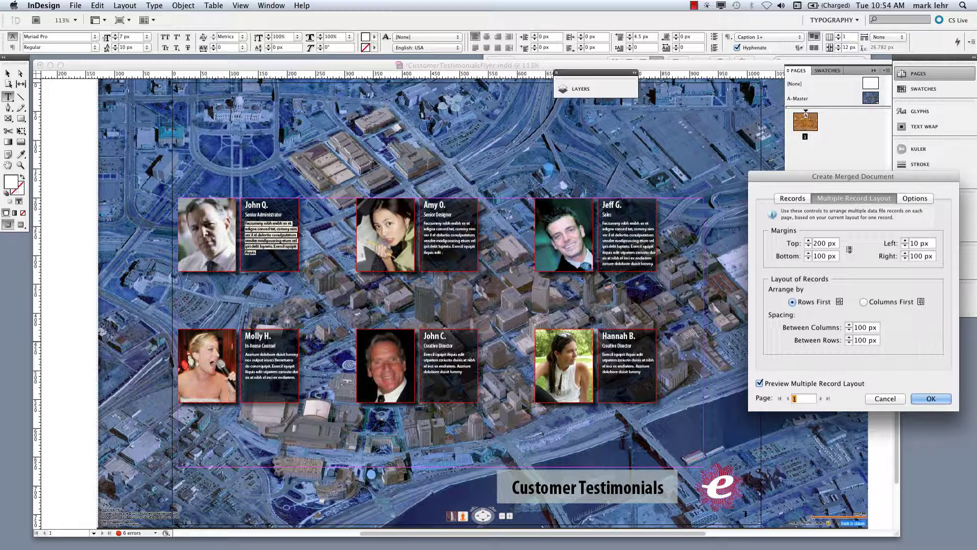
Step: Try 300 px column spacing and check the second and first preview pages
left_click(857, 329)
key("BackSpace")
type("3")
key("Tab")
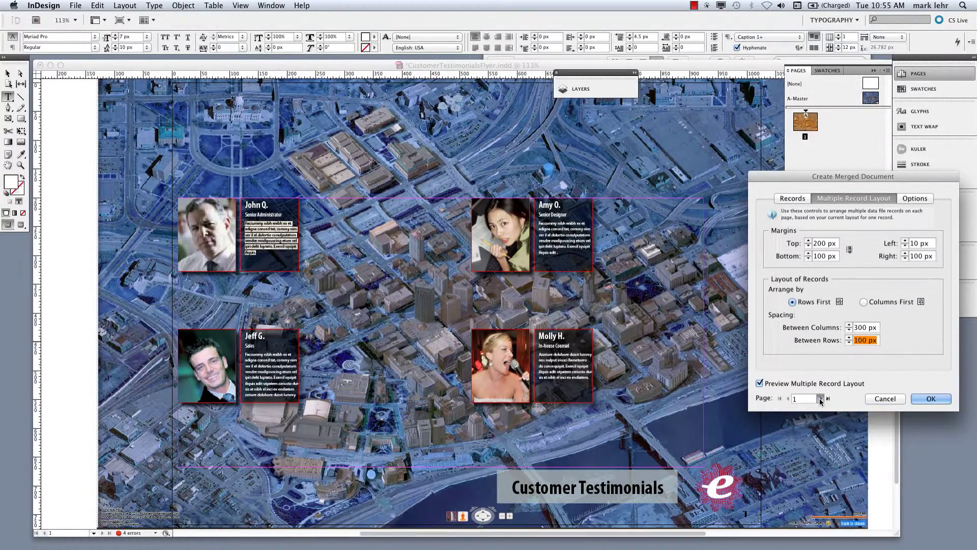
left_click(821, 400)
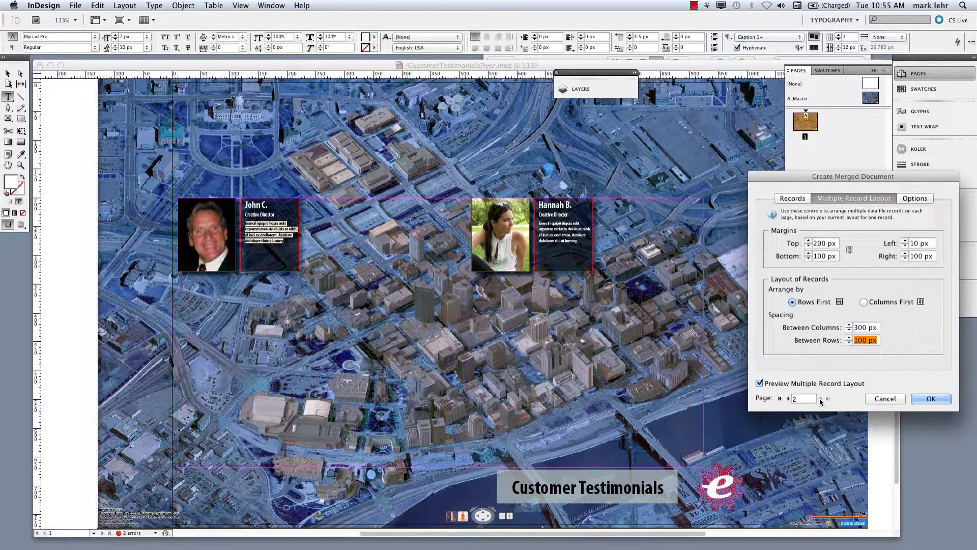
left_click(781, 398)
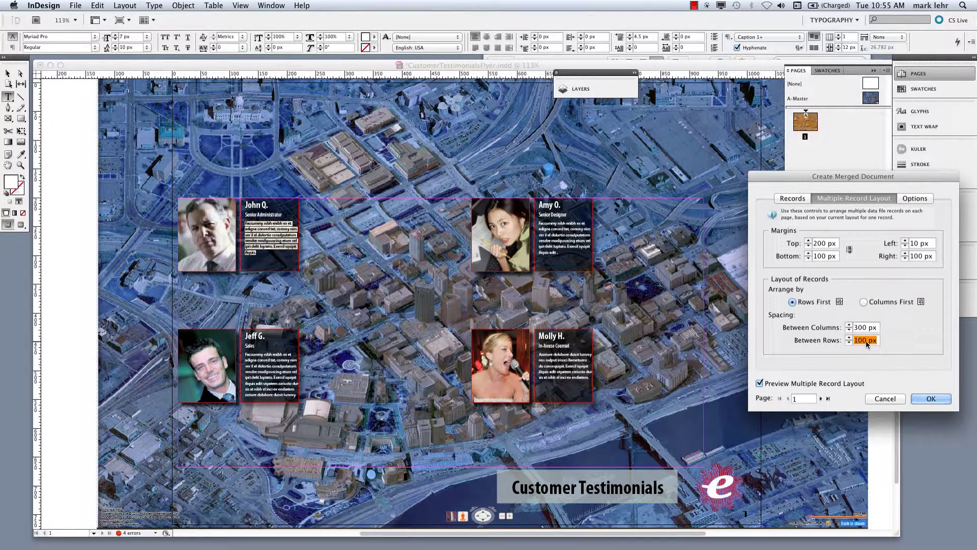
Step: Settle on 50 px between columns and 100 px between rows
key("shift+Left")
key("shift+Left")
key("shift+Left")
type("50")
key("Tab")
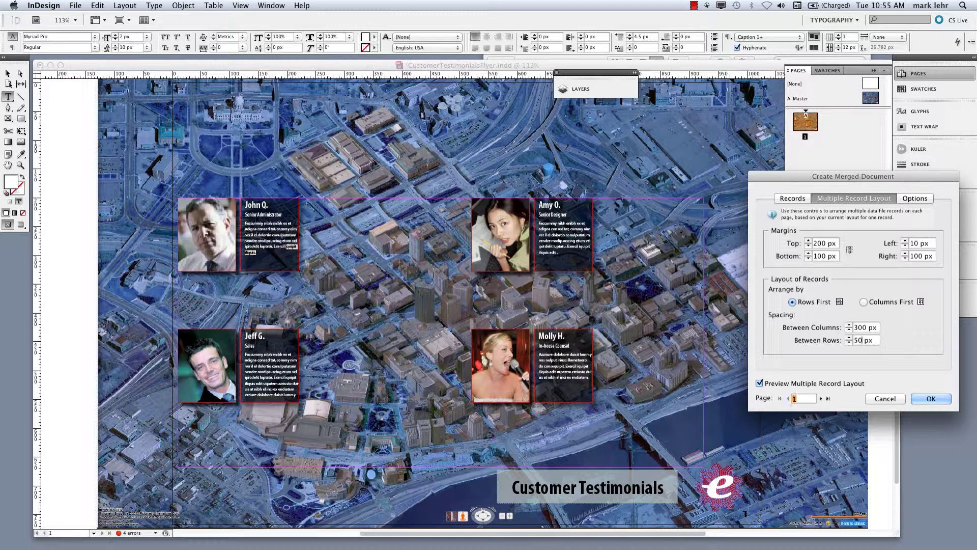
left_click(866, 327)
type("50")
key("Tab")
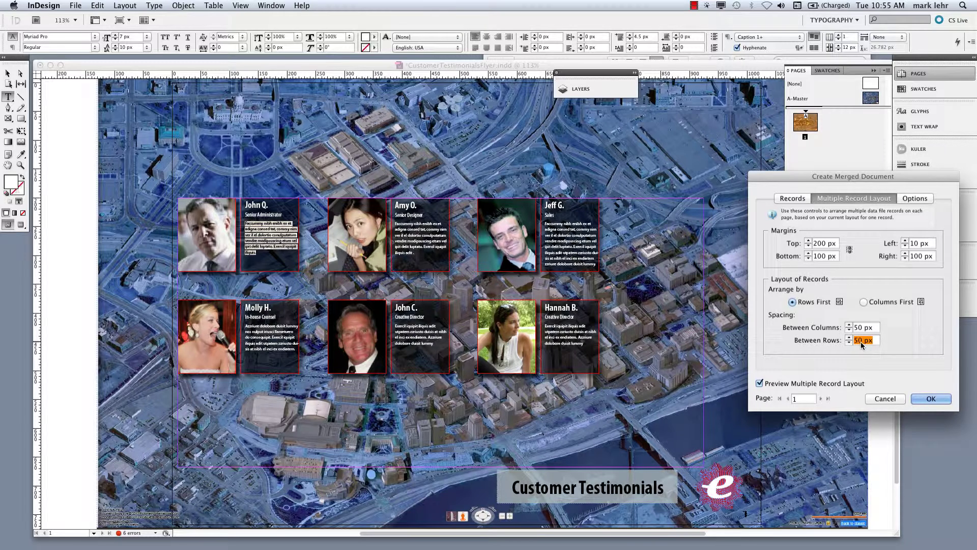
left_click_drag(862, 341, 854, 340)
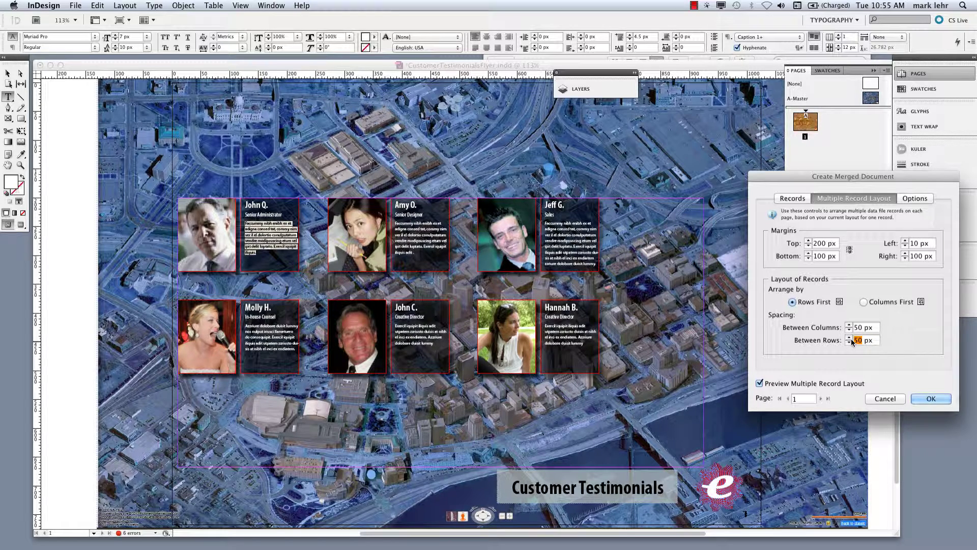
type("100")
key("Tab")
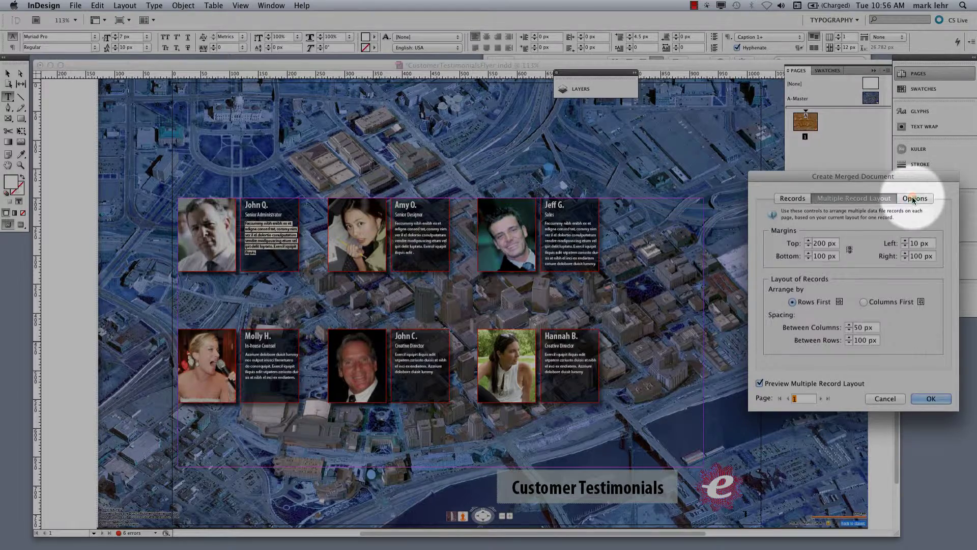
Step: In the Options tab, keep image fitting as Fill Frames Proportionally
left_click(912, 198)
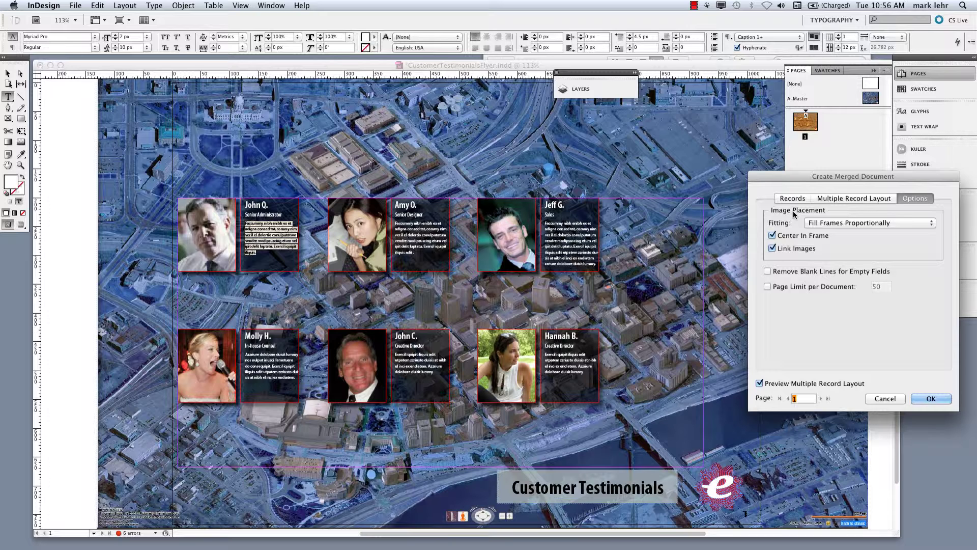
left_click(828, 224)
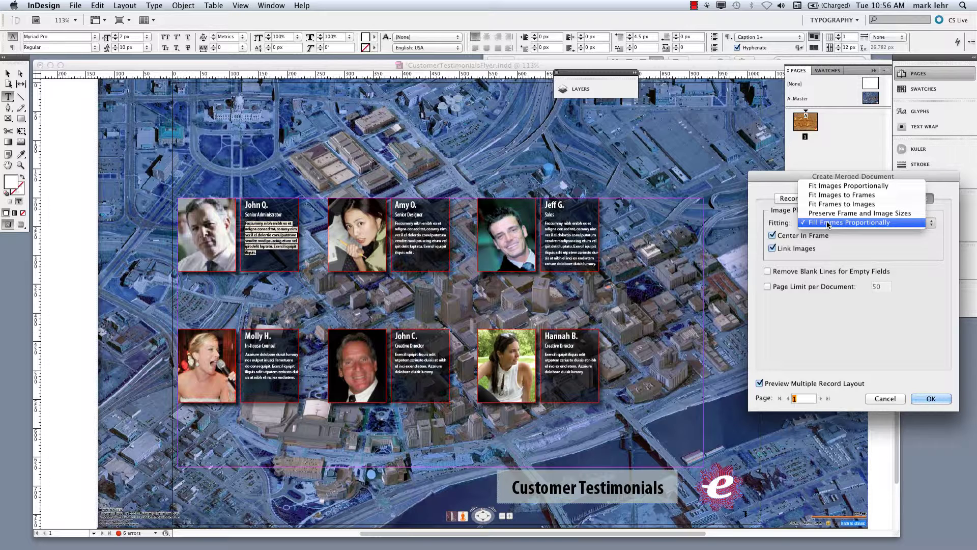
left_click(833, 242)
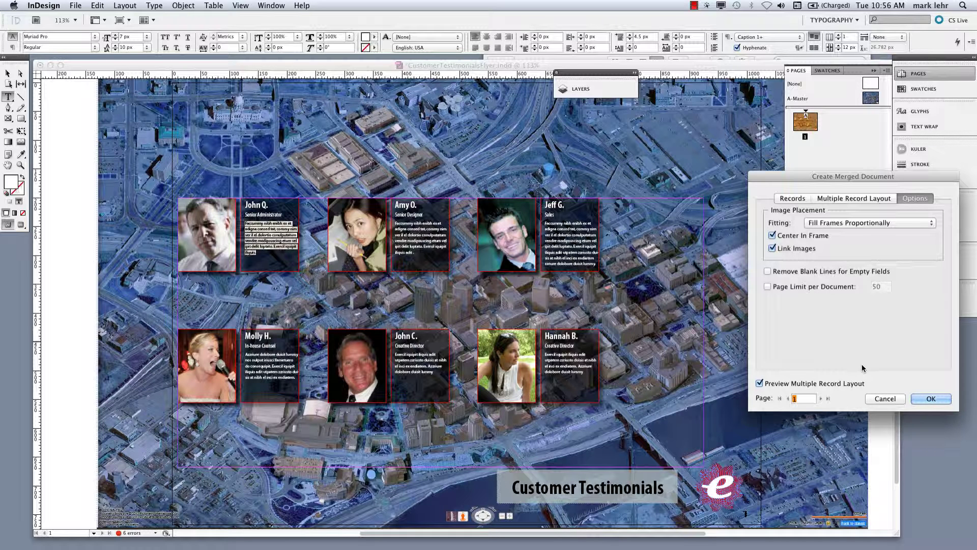
Step: Generate the merged document, dismiss the overset notice, view all six cards at 150% with panels hidden
left_click(931, 399)
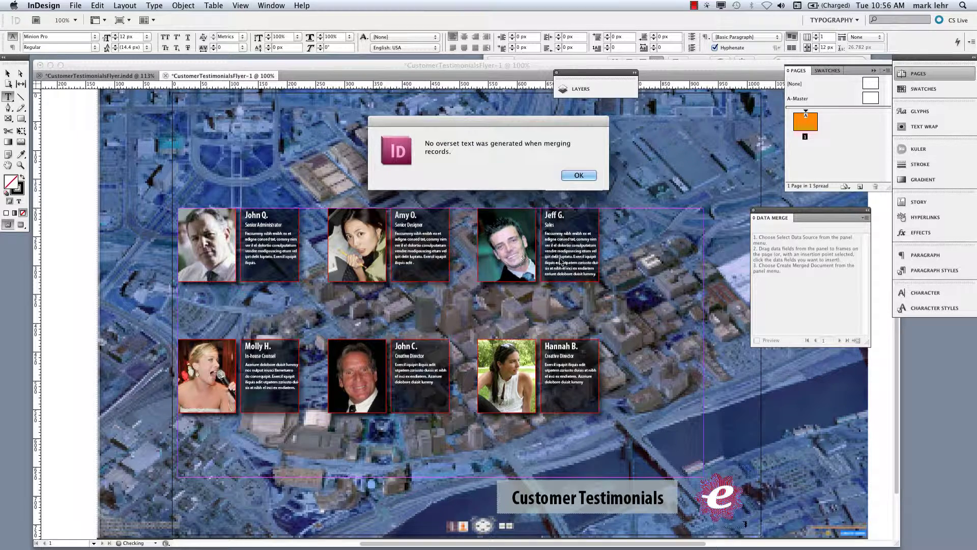
left_click(572, 176)
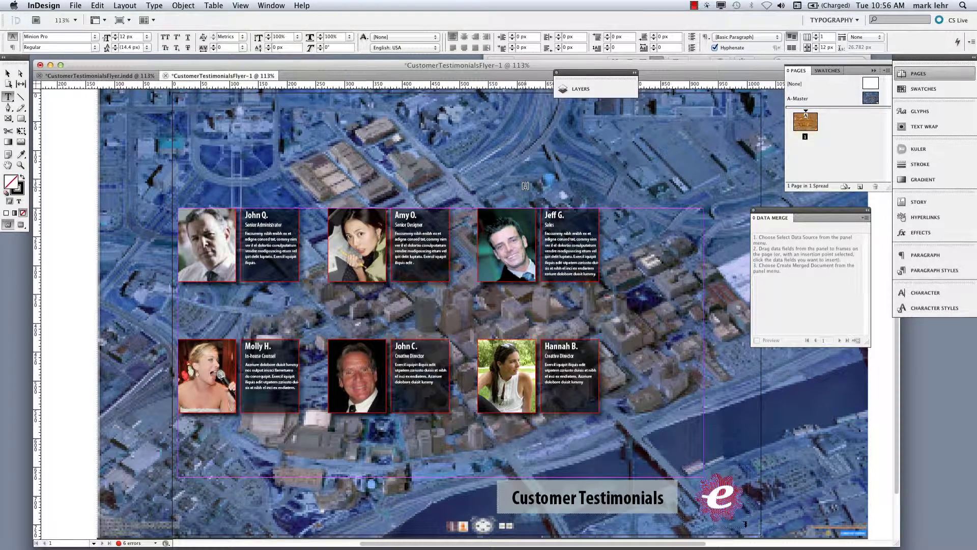
key("super+equal")
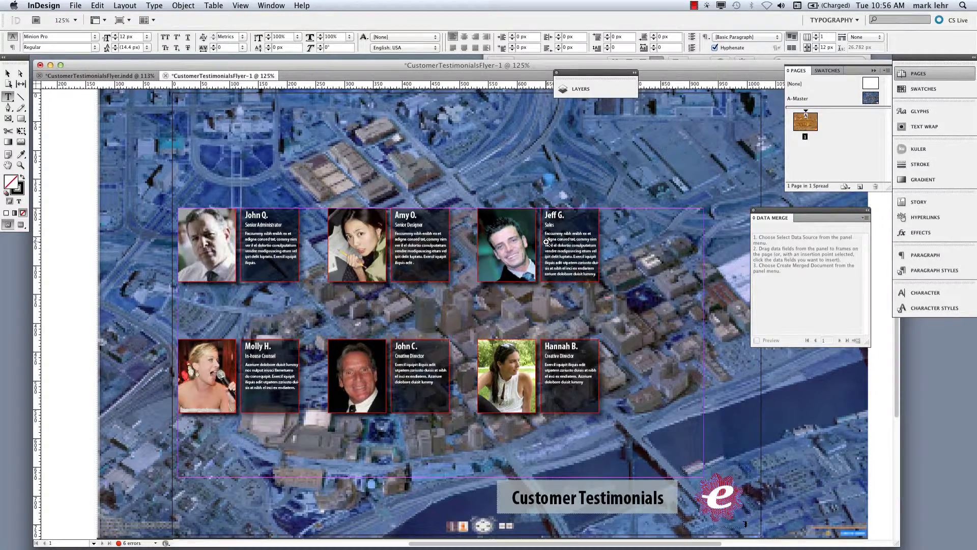
key("super+equal")
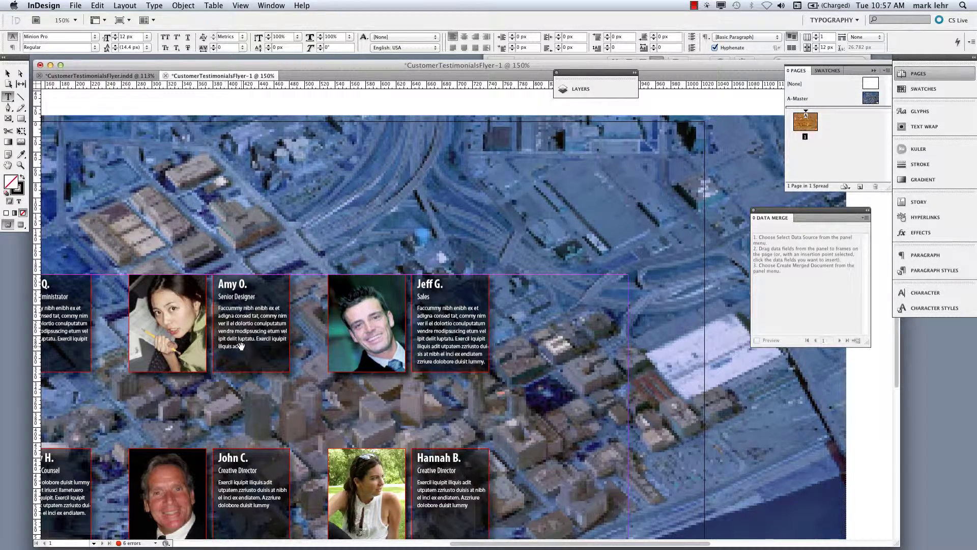
left_click_drag(241, 346, 392, 222)
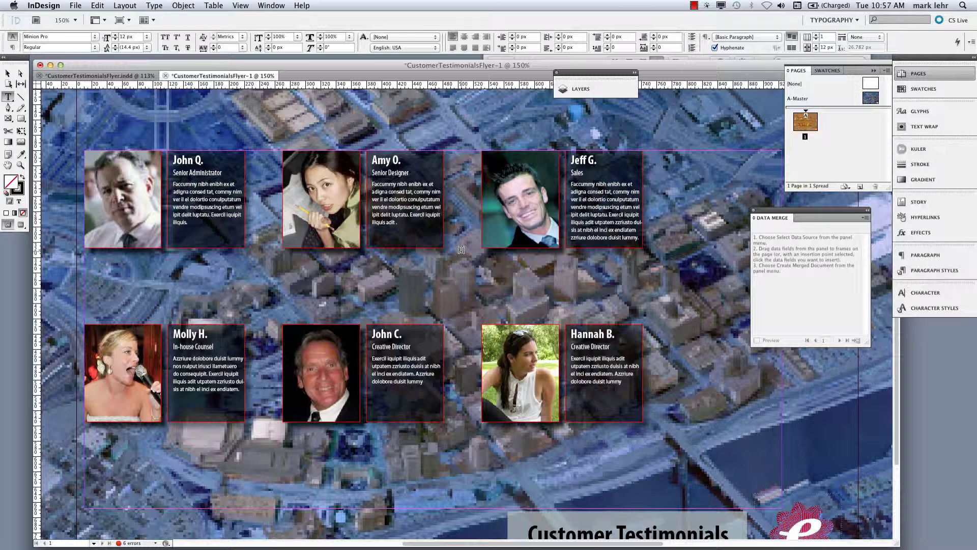
key("Tab")
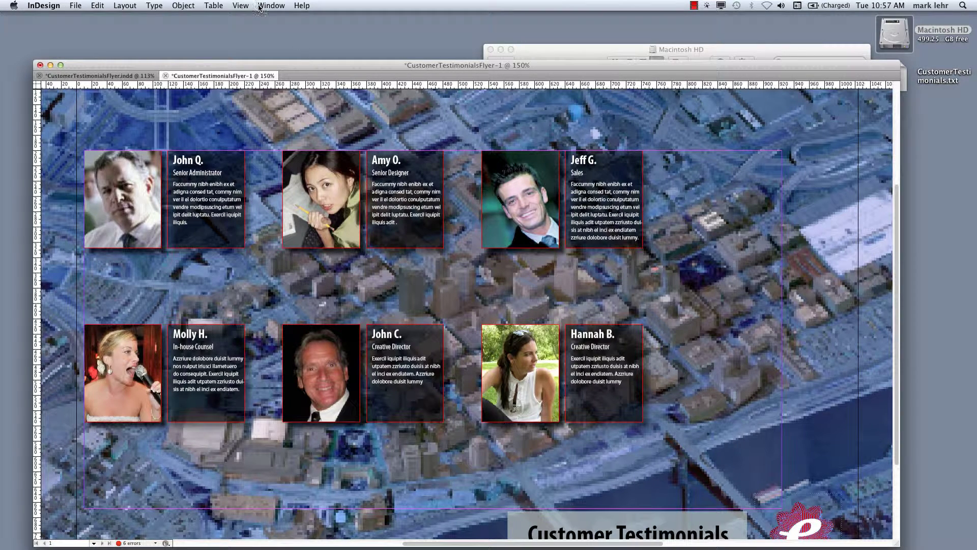
Step: Turn on High Quality Display, restore the panels, and switch to Presentation screen mode
left_click(240, 5)
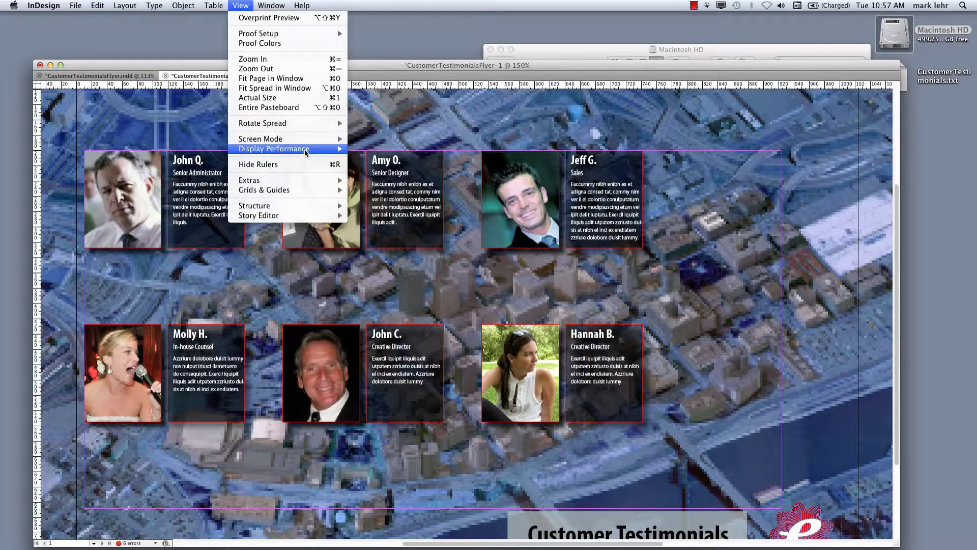
mouse_move(308, 150)
left_click(387, 170)
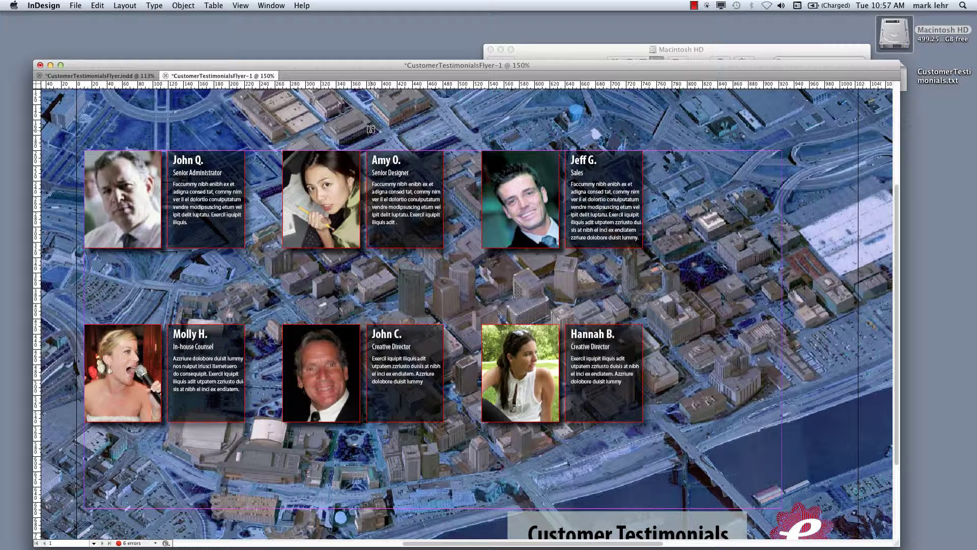
key("Tab")
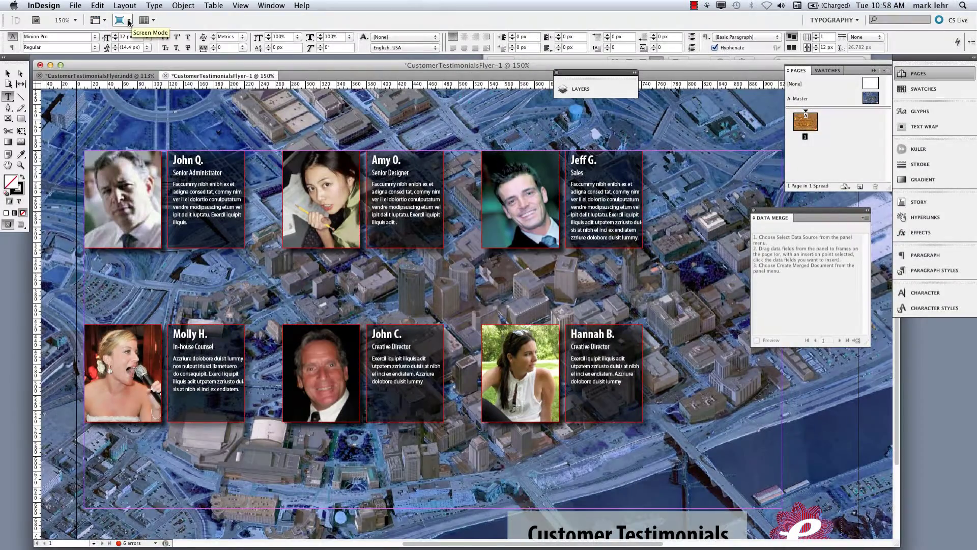
left_click(129, 21)
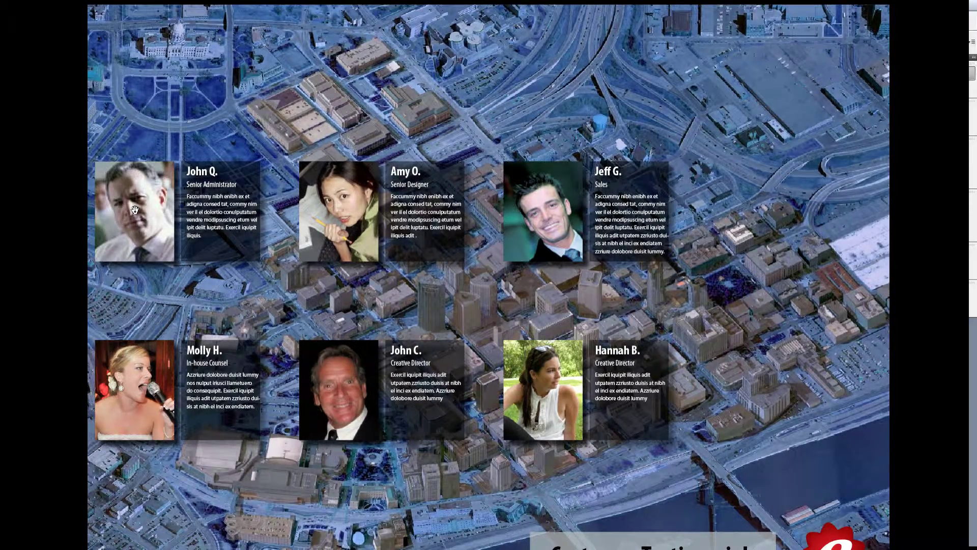
Step: Leave presentation mode and close the merged document without saving
key("Escape")
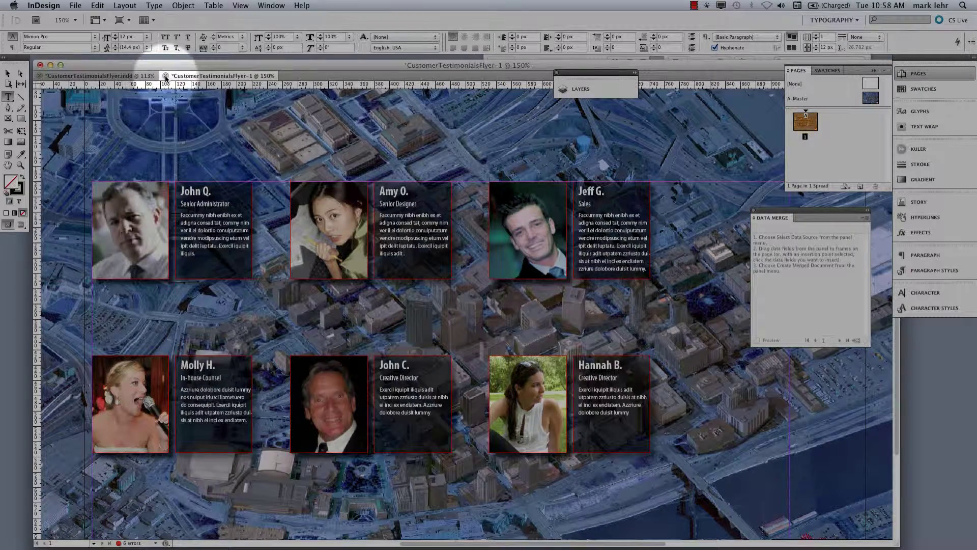
left_click(165, 76)
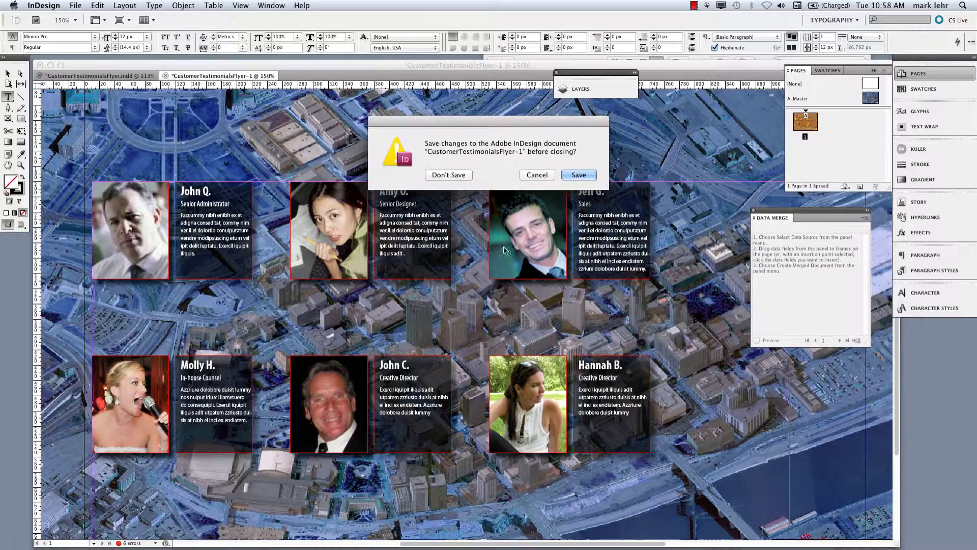
left_click(446, 173)
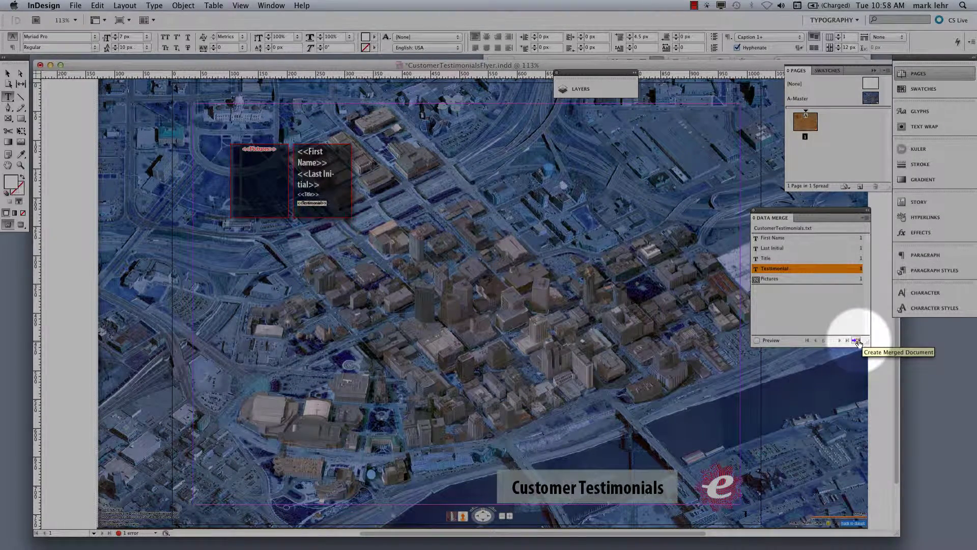
Step: Rerun Create Merged Document with a 100 px Left margin, previewing before confirming
left_click(858, 342)
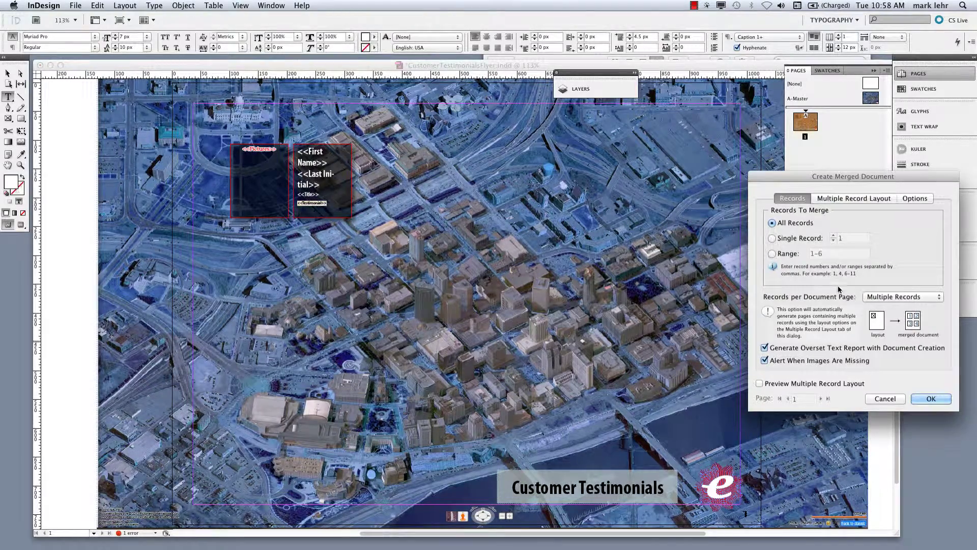
left_click(839, 199)
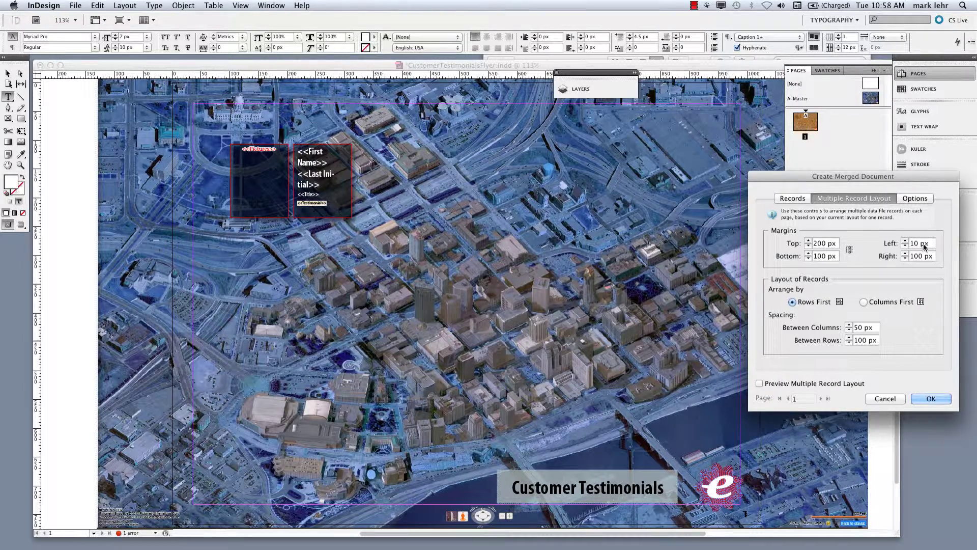
left_click_drag(919, 244, 907, 248)
type("100")
key("Tab")
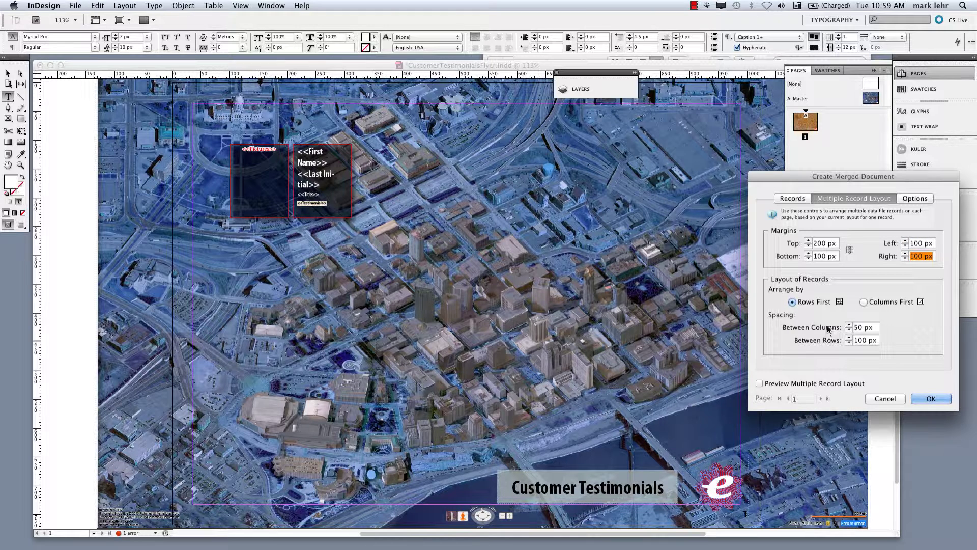
left_click(759, 383)
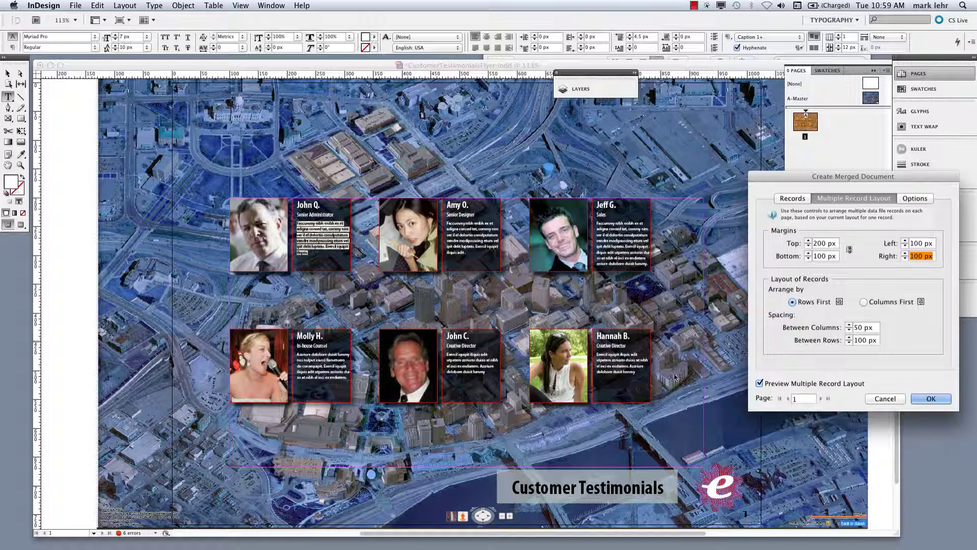
left_click(930, 399)
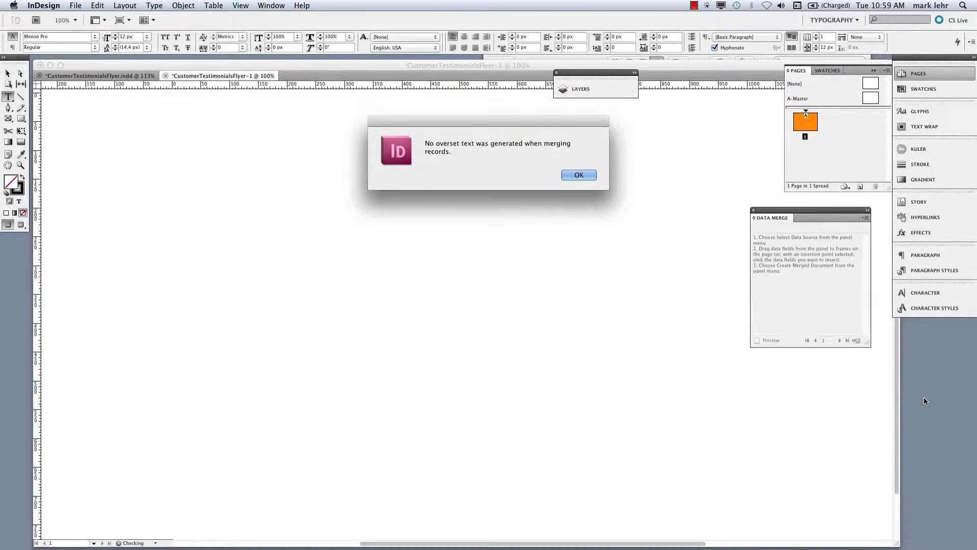